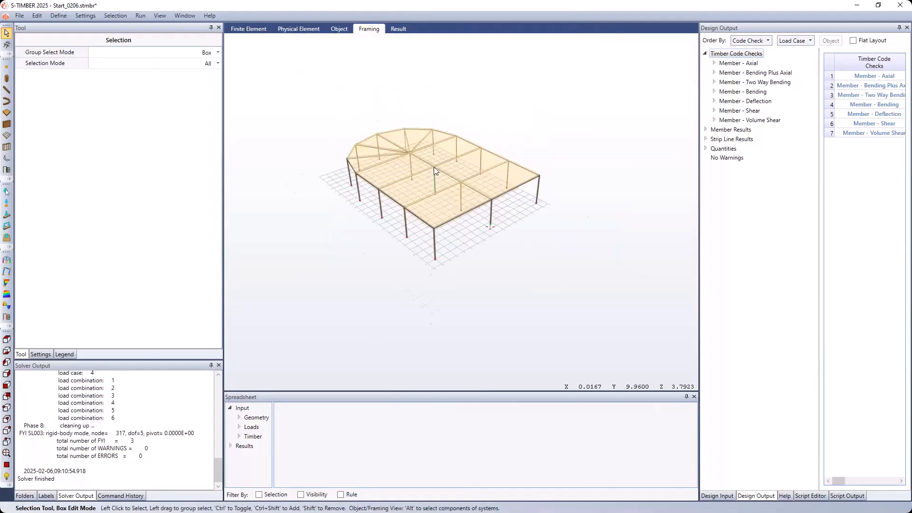
- Examine the timber structure from several angles in the framing view, and show it as whole objects
{"action": "middle_click_drag", "start_coordinate": [430, 194], "coordinate": [441, 190]}
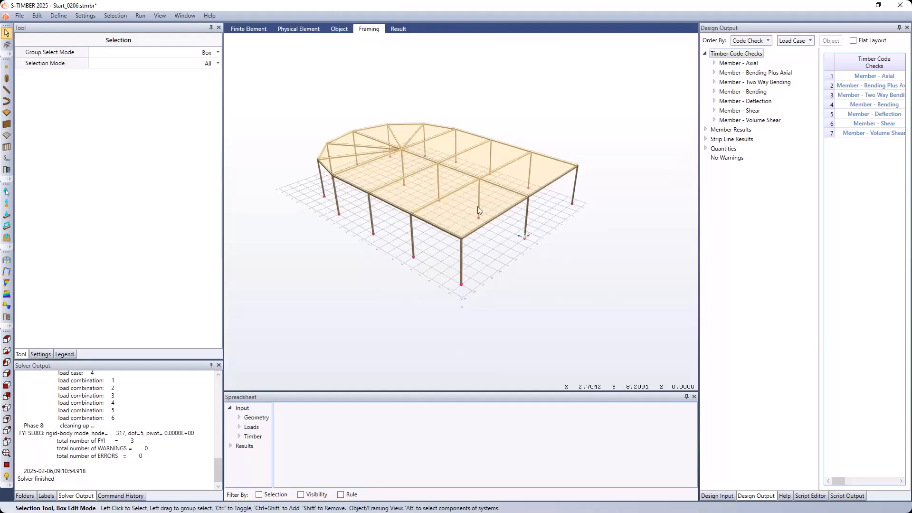
{"action": "scroll", "coordinate": [472, 276], "scroll_direction": "up", "scroll_amount": 2}
{"action": "scroll", "coordinate": [471, 275], "scroll_direction": "up", "scroll_amount": 3}
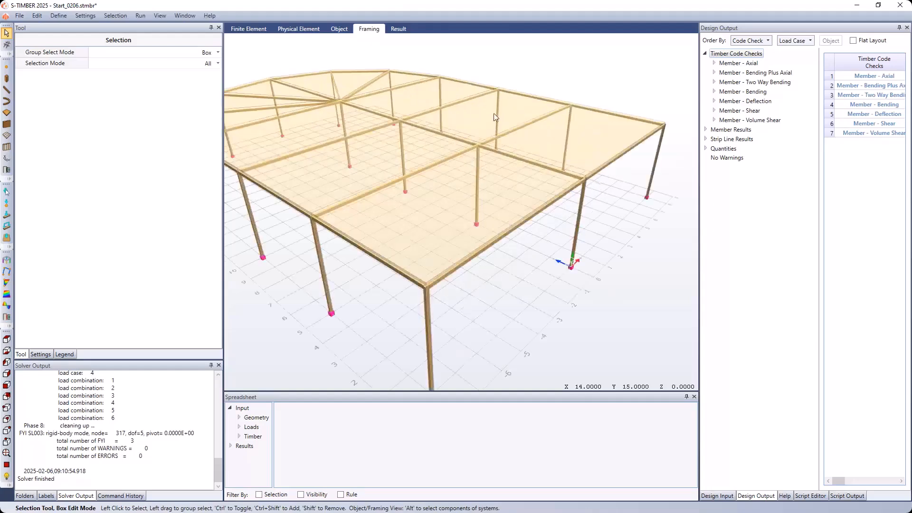
{"action": "mouse_move", "coordinate": [386, 259]}
{"action": "middle_mouse_down"}
{"action": "mouse_move", "coordinate": [388, 248]}
{"action": "mouse_move", "coordinate": [378, 249]}
{"action": "middle_mouse_up"}
{"action": "scroll", "coordinate": [391, 239], "scroll_direction": "down", "scroll_amount": 2}
{"action": "middle_click_drag", "start_coordinate": [358, 180], "coordinate": [397, 201]}
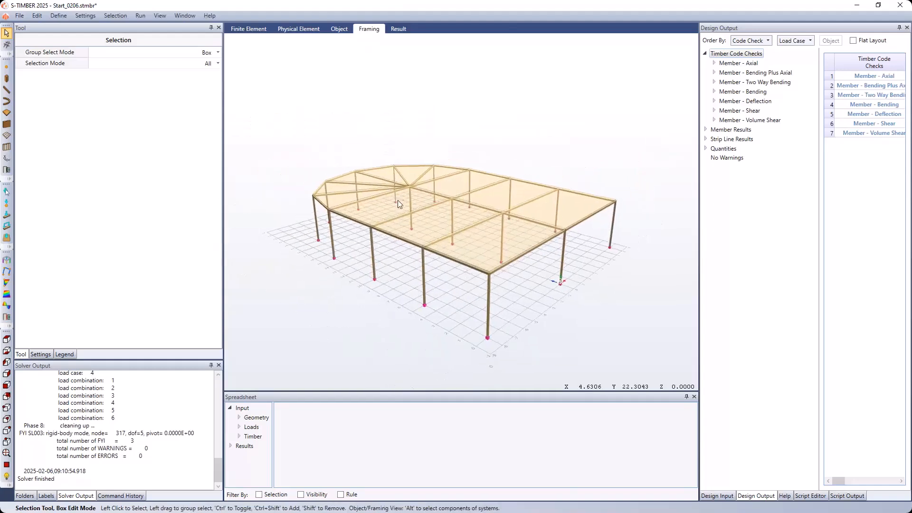
{"action": "left_click", "coordinate": [341, 29]}
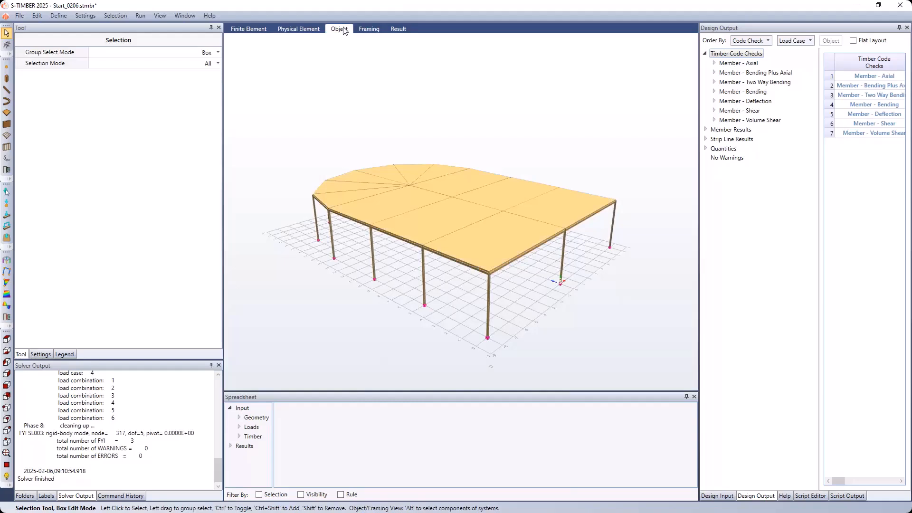
- Display the code check utilization results on the model and examine the Timber Member - Axial check
{"action": "left_click", "coordinate": [399, 30]}
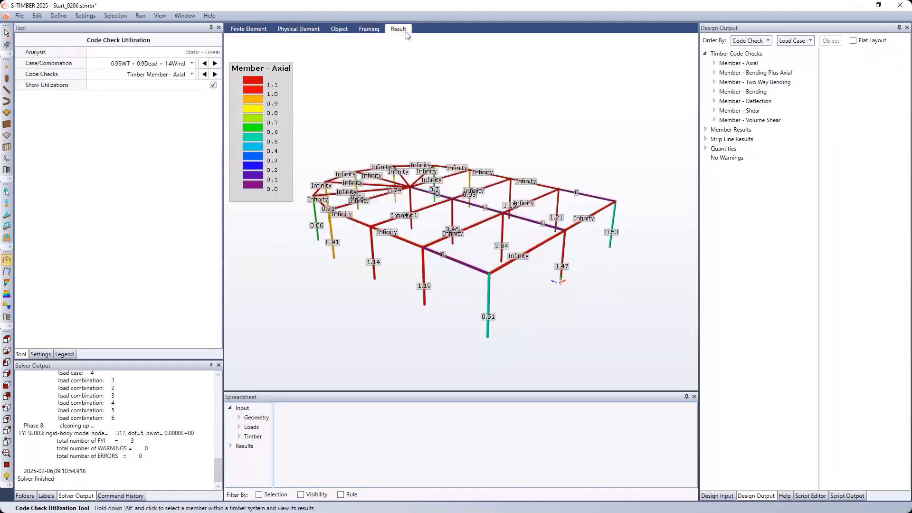
{"action": "left_click", "coordinate": [132, 65]}
{"action": "left_click", "coordinate": [133, 65]}
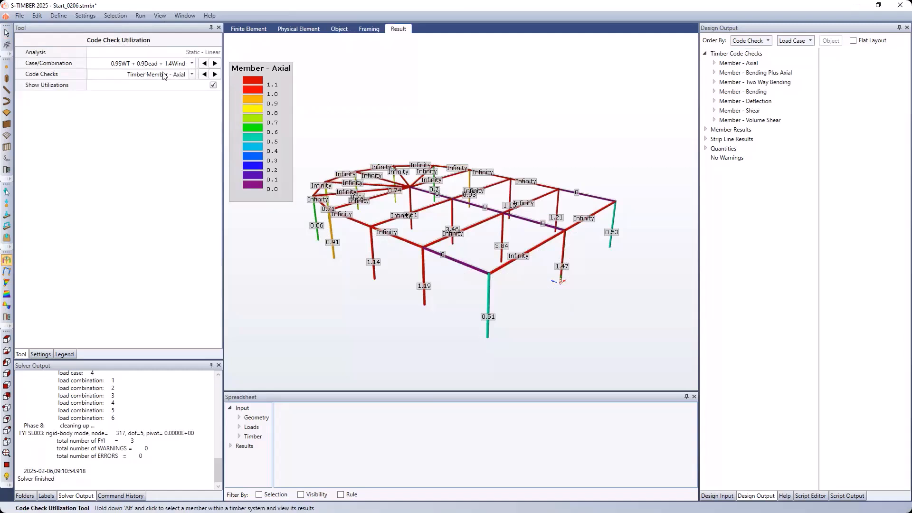
{"action": "left_click", "coordinate": [164, 75]}
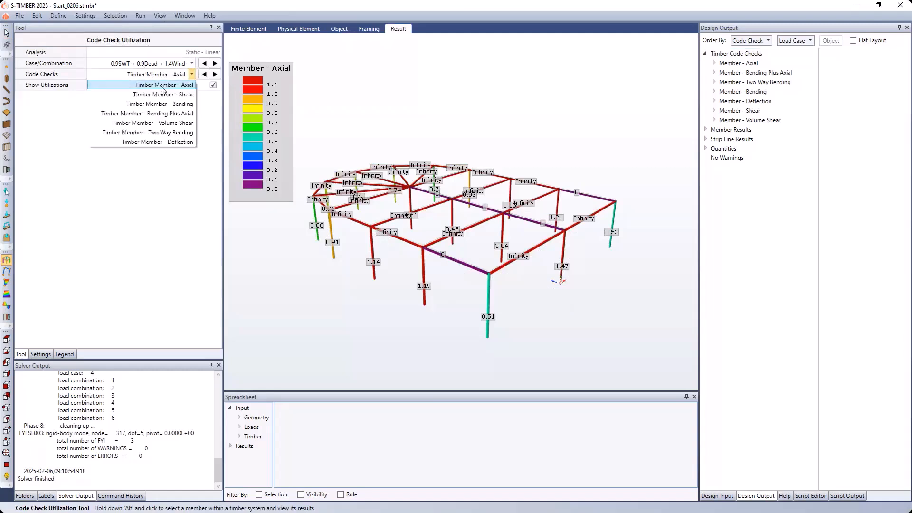
{"action": "left_click", "coordinate": [165, 76]}
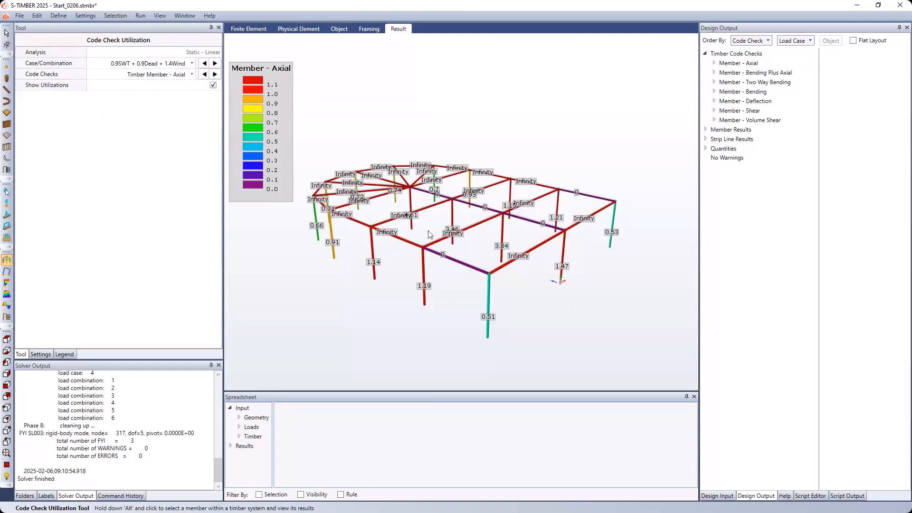
{"action": "middle_click_drag", "start_coordinate": [481, 261], "coordinate": [468, 259]}
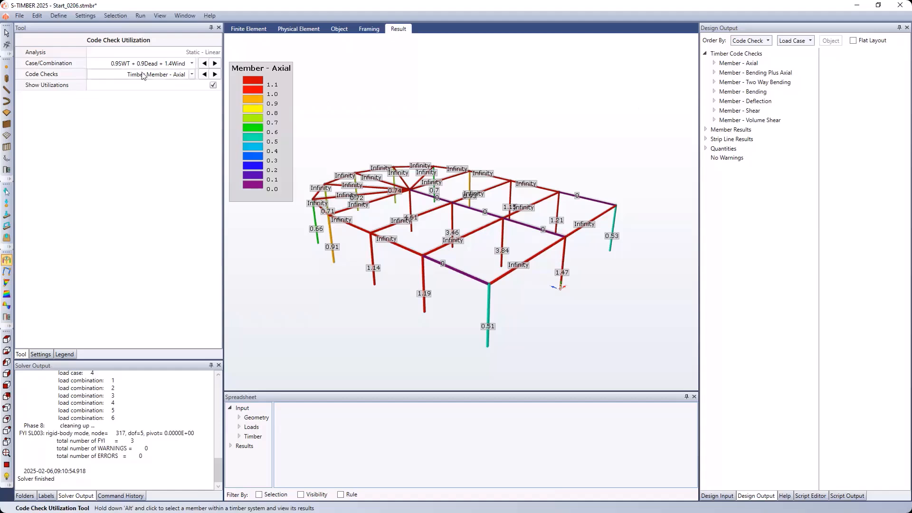
- Review the summary table of all timber code checks in a widened design output
{"action": "left_click_drag", "start_coordinate": [698, 98], "coordinate": [542, 116]}
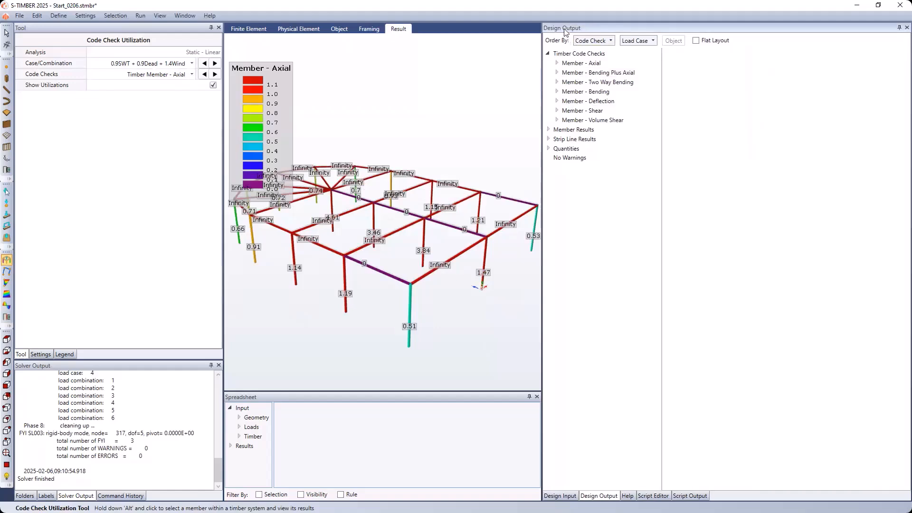
{"action": "left_click", "coordinate": [573, 55]}
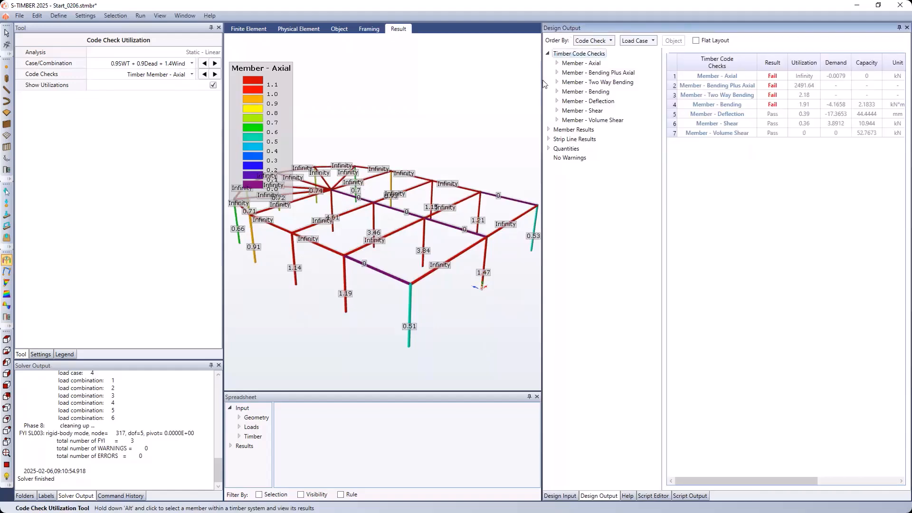
{"action": "left_click_drag", "start_coordinate": [541, 79], "coordinate": [455, 79]}
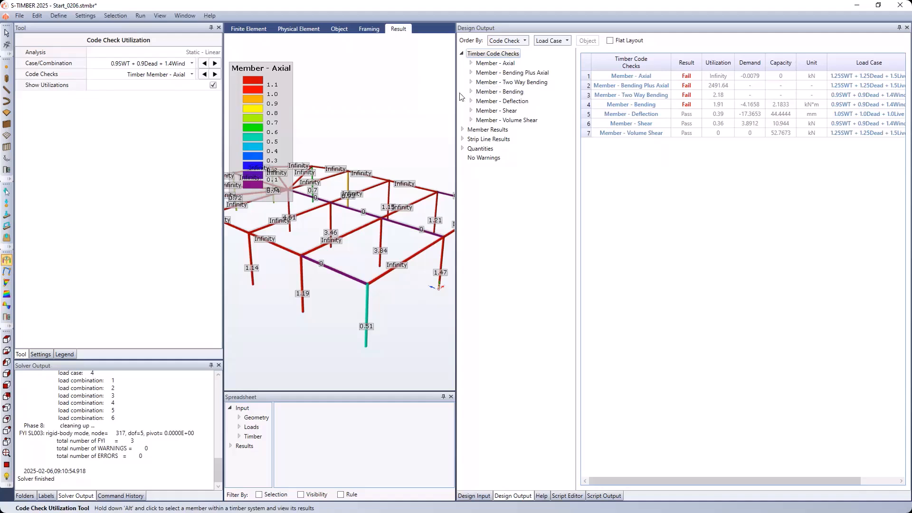
- Open the Member - Bending code check results by load case and examine the bending utilizations on the model
{"action": "left_click", "coordinate": [645, 105]}
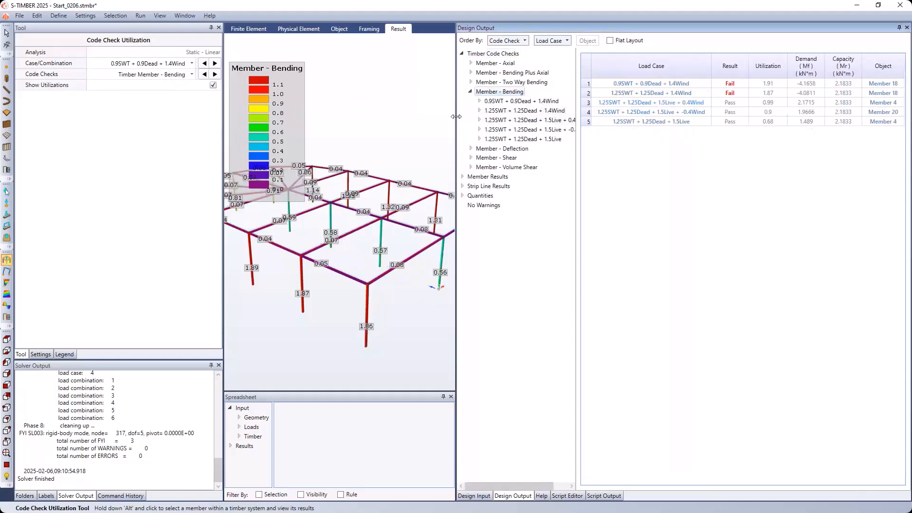
{"action": "left_click_drag", "start_coordinate": [456, 117], "coordinate": [701, 127]}
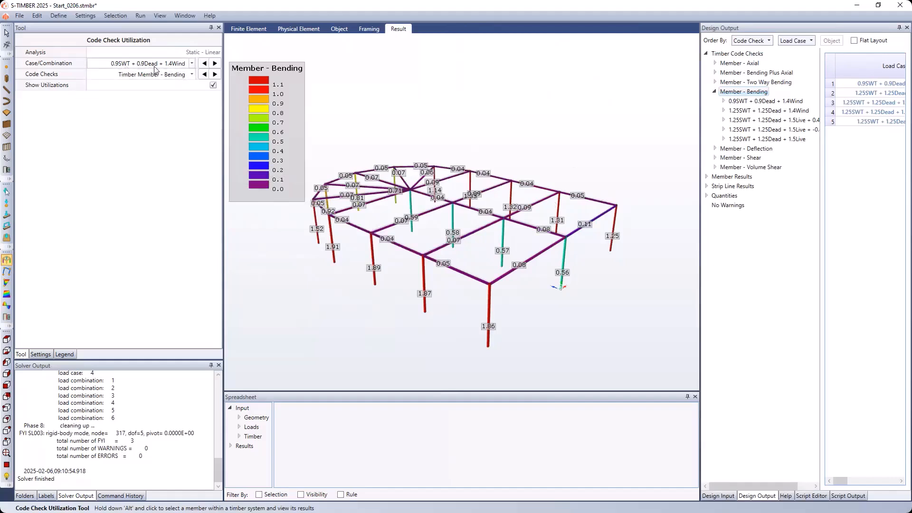
{"action": "middle_click_drag", "start_coordinate": [358, 267], "coordinate": [358, 263]}
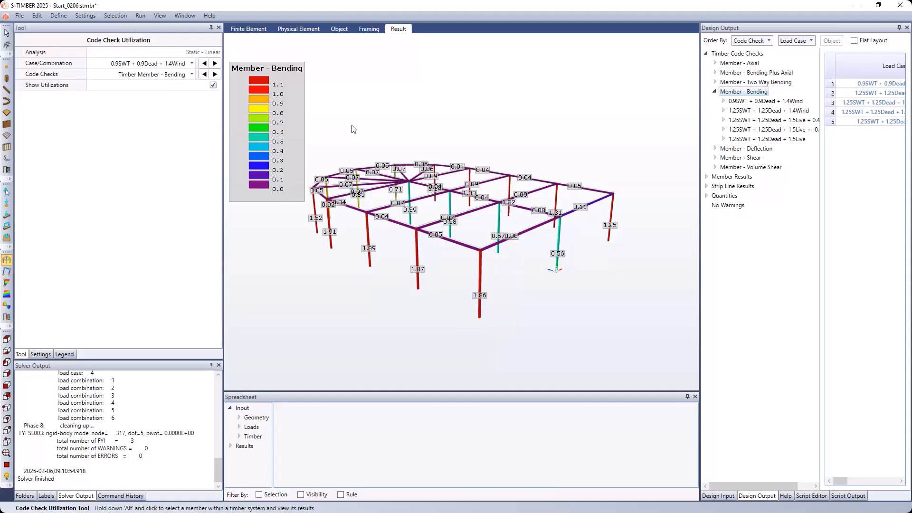
- Inspect the material and section properties of the nearest corner column and its adjoining edge beam in the object view
{"action": "left_click", "coordinate": [339, 30]}
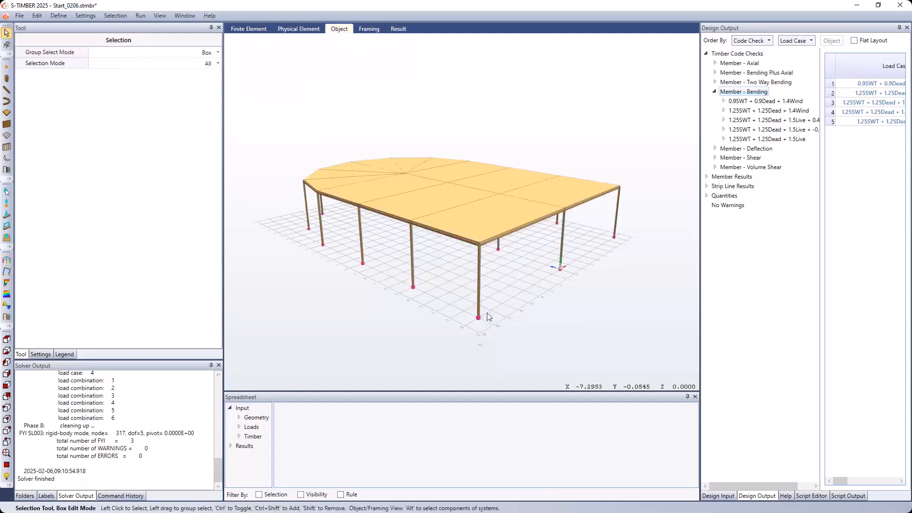
{"action": "left_click", "coordinate": [478, 280]}
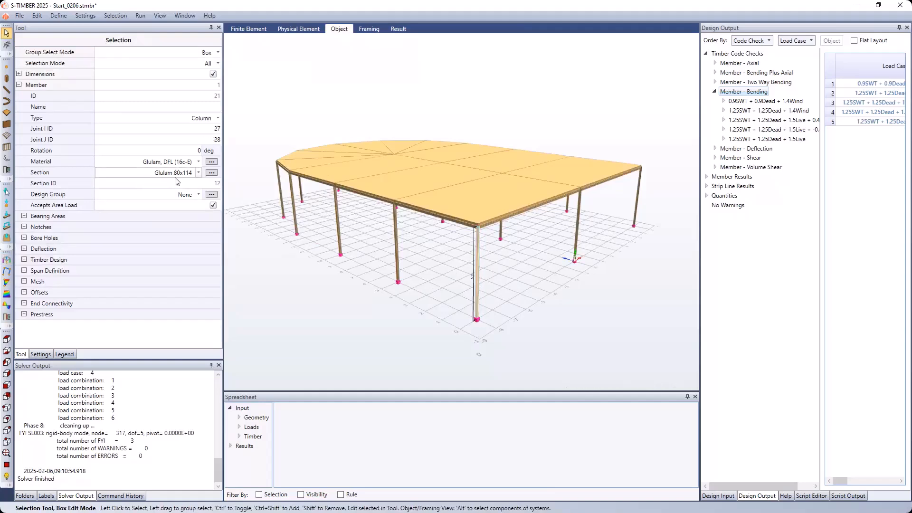
{"action": "left_click", "coordinate": [438, 220]}
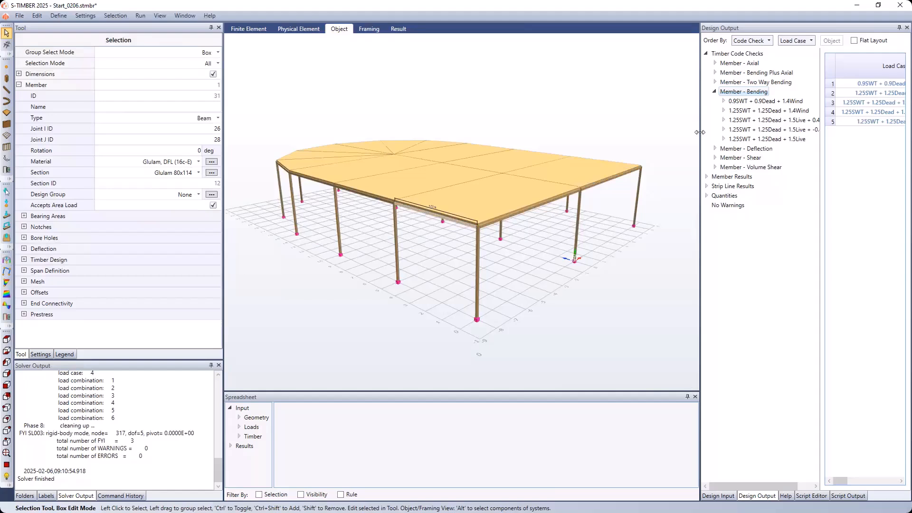
- Review the material quantities summary and the detailed glulam member quantities, and clear the beam selection
{"action": "left_click_drag", "start_coordinate": [700, 132], "coordinate": [576, 150]}
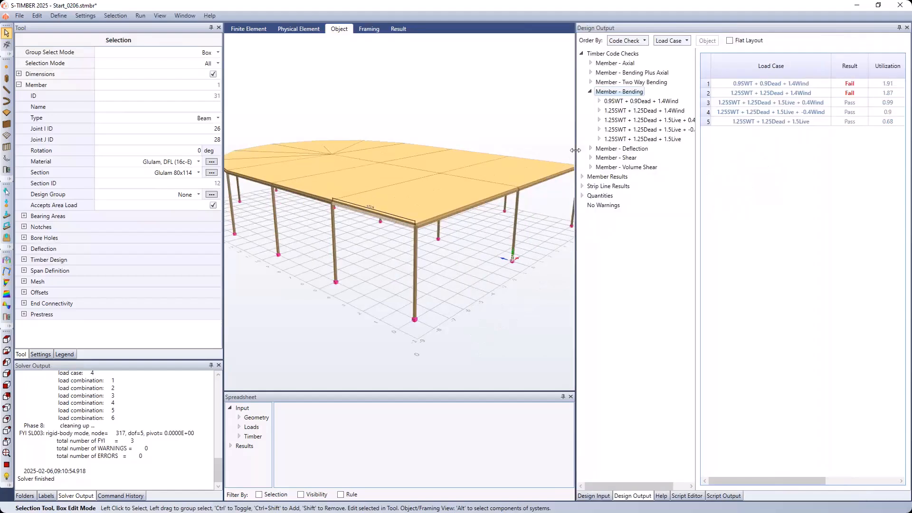
{"action": "left_click", "coordinate": [601, 197]}
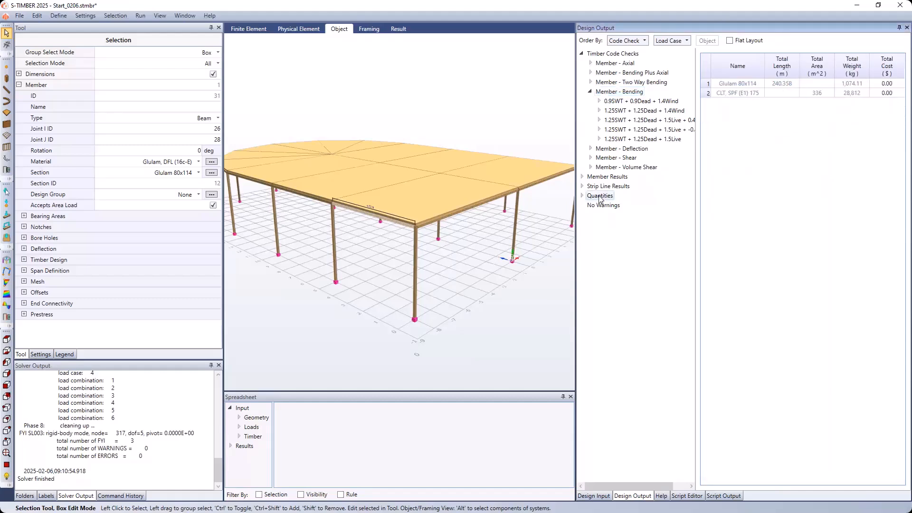
{"action": "left_click_drag", "start_coordinate": [575, 152], "coordinate": [494, 152]}
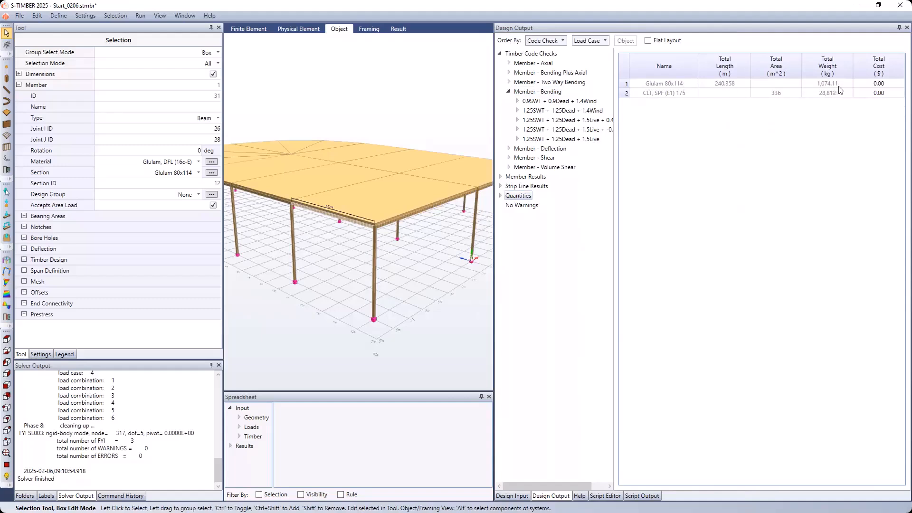
{"action": "left_click", "coordinate": [500, 195]}
{"action": "left_click", "coordinate": [513, 207]}
{"action": "left_click", "coordinate": [509, 205]}
{"action": "left_click", "coordinate": [530, 214]}
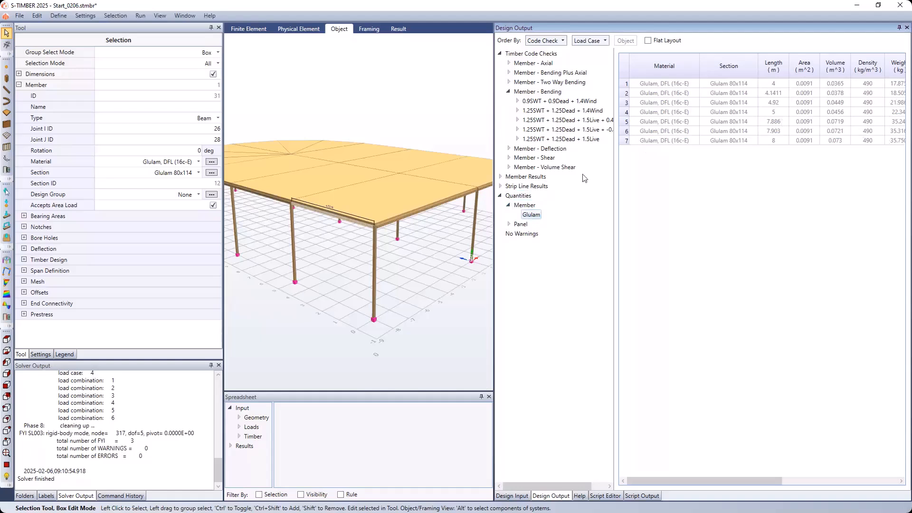
{"action": "left_click", "coordinate": [518, 196]}
{"action": "left_click_drag", "start_coordinate": [494, 136], "coordinate": [671, 144]}
{"action": "left_click", "coordinate": [455, 99]}
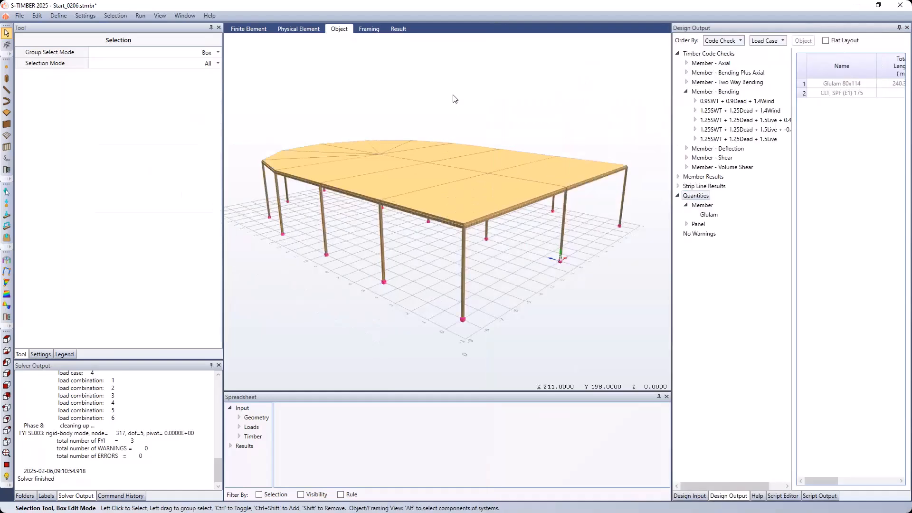
{"action": "scroll", "coordinate": [452, 91], "scroll_direction": "up", "scroll_amount": 3}
{"action": "scroll", "coordinate": [452, 92], "scroll_direction": "down", "scroll_amount": 4}
{"action": "middle_click_drag", "start_coordinate": [412, 123], "coordinate": [459, 136]}
{"action": "scroll", "coordinate": [459, 137], "scroll_direction": "down", "scroll_amount": 2}
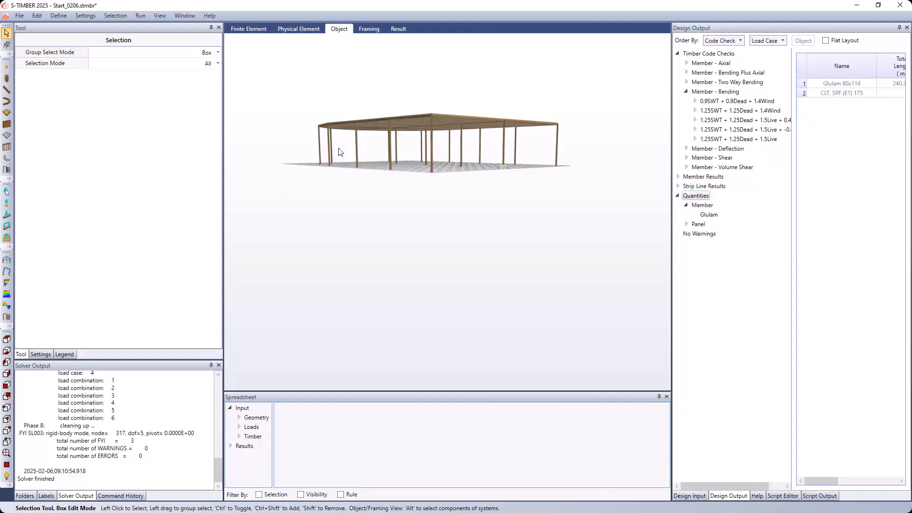
- Add a new design group named Columns with the member type Column
{"action": "left_click", "coordinate": [62, 16]}
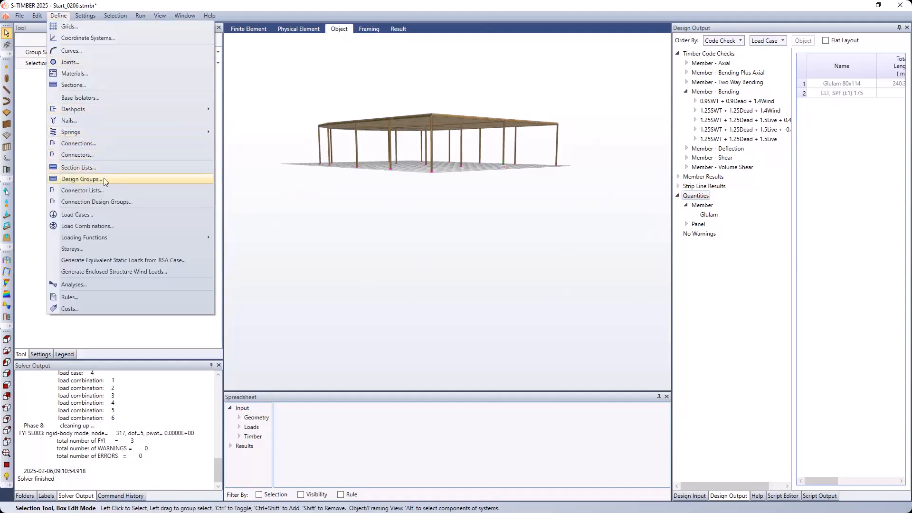
{"action": "left_click", "coordinate": [81, 180]}
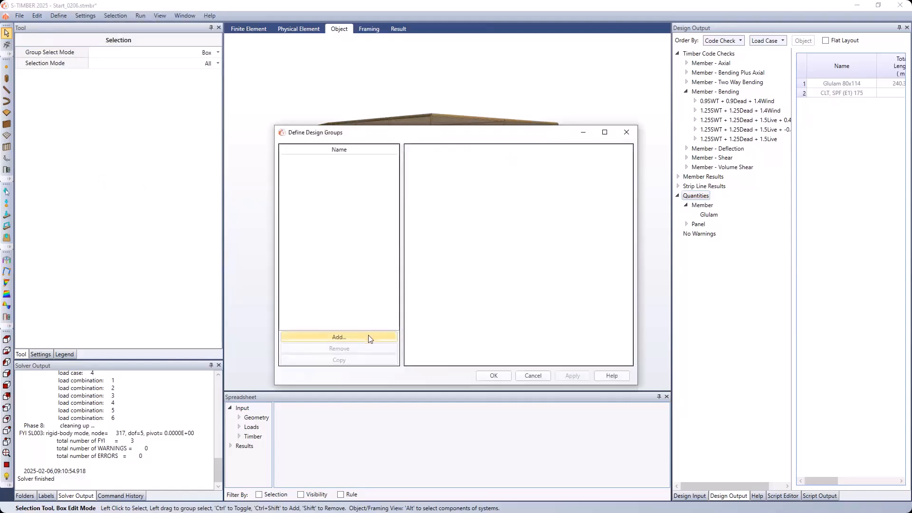
{"action": "left_click", "coordinate": [371, 339]}
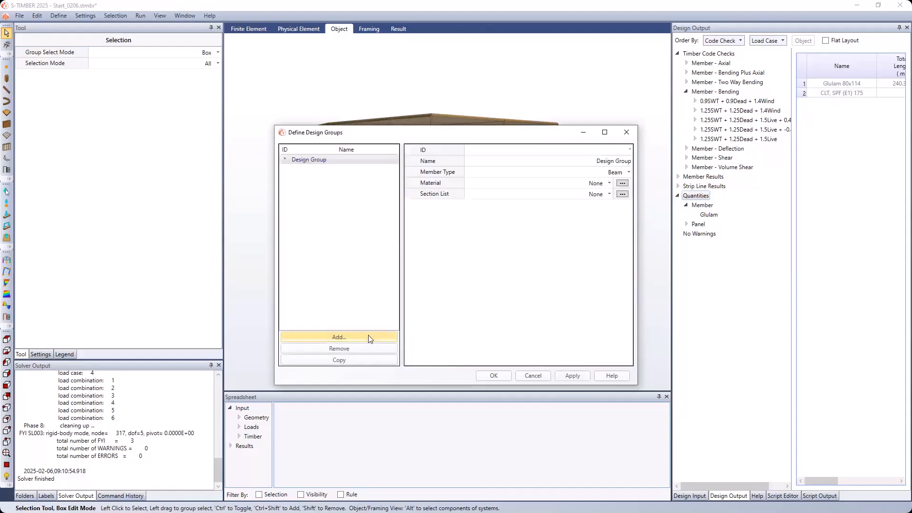
{"action": "left_click", "coordinate": [620, 163]}
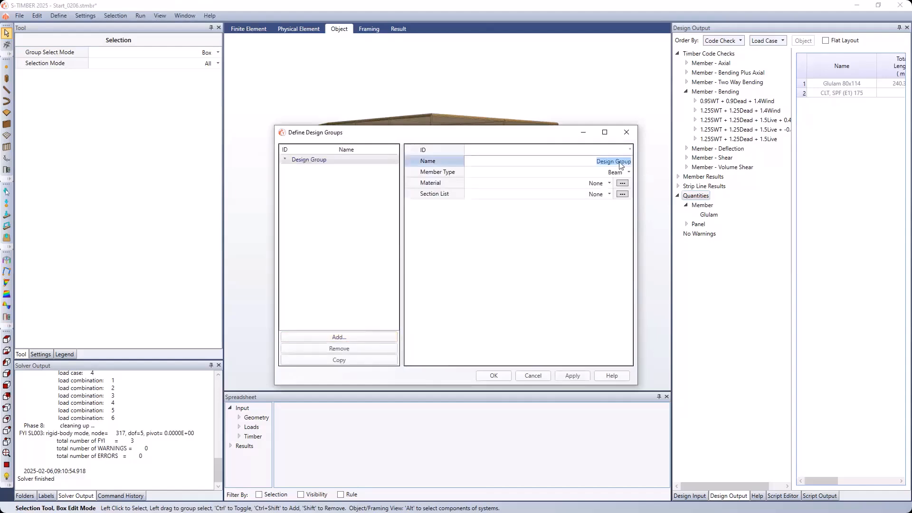
{"action": "type", "text": "Columns"}
{"action": "left_click", "coordinate": [629, 174]}
{"action": "left_click", "coordinate": [628, 174]}
{"action": "left_click", "coordinate": [620, 190]}
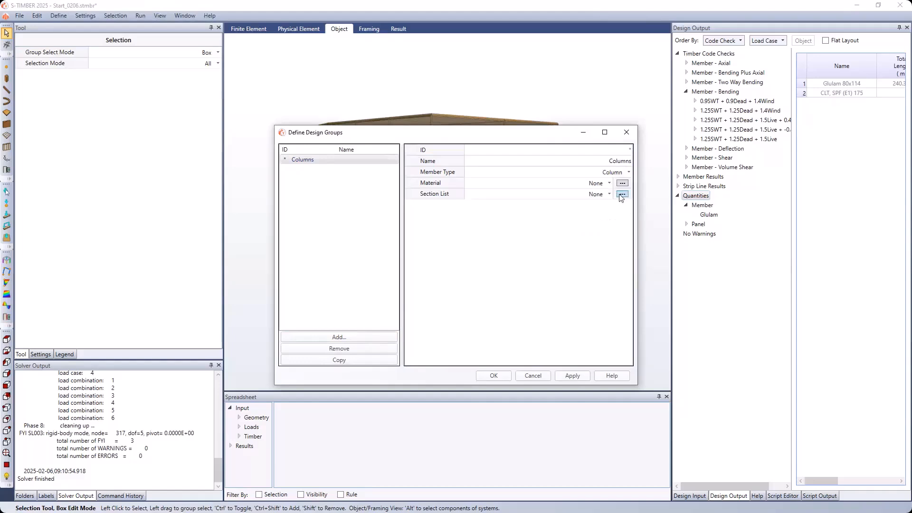
- Assign the Columns design group the material Glulam, DFL (16c-E), the Columns section list and the section Glulam 80x114
{"action": "left_click", "coordinate": [610, 183]}
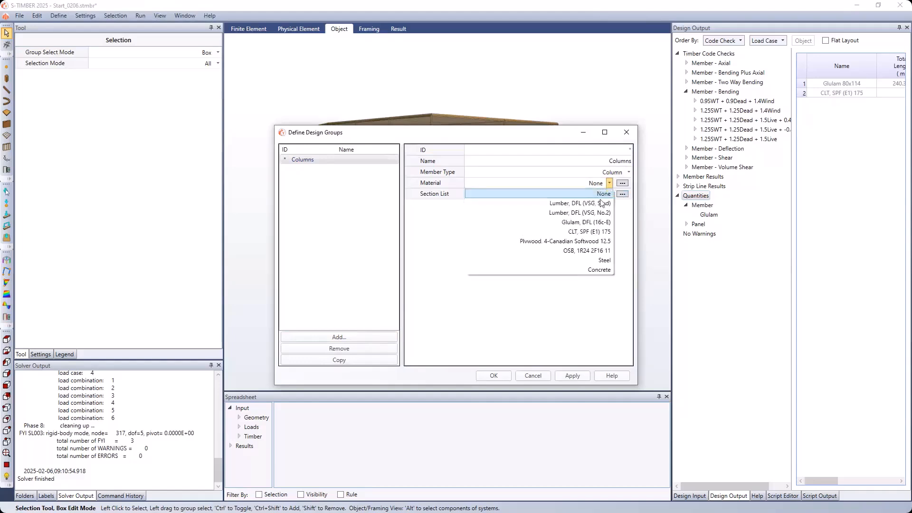
{"action": "left_click", "coordinate": [591, 219]}
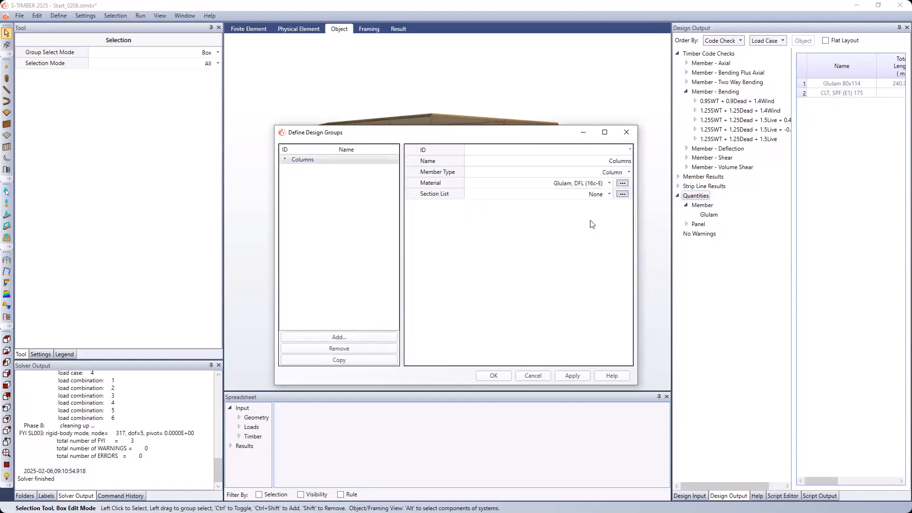
{"action": "left_click", "coordinate": [610, 195]}
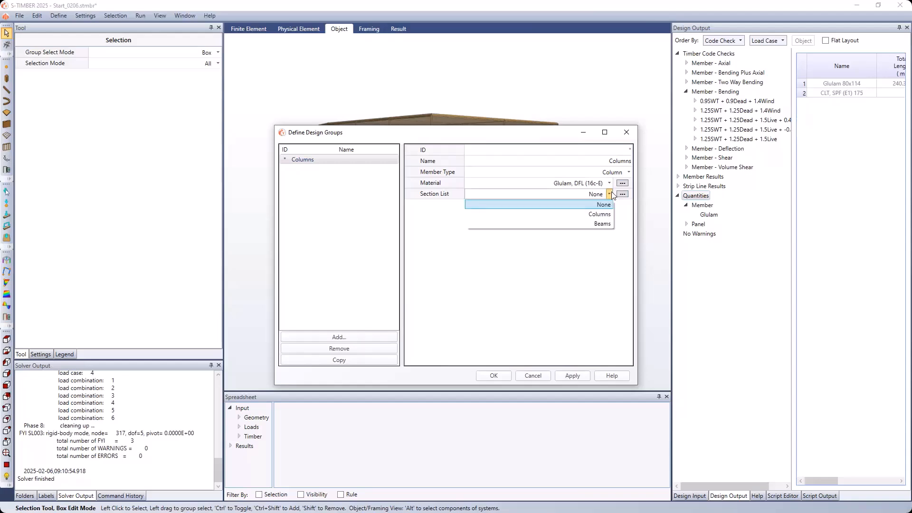
{"action": "left_click", "coordinate": [602, 217]}
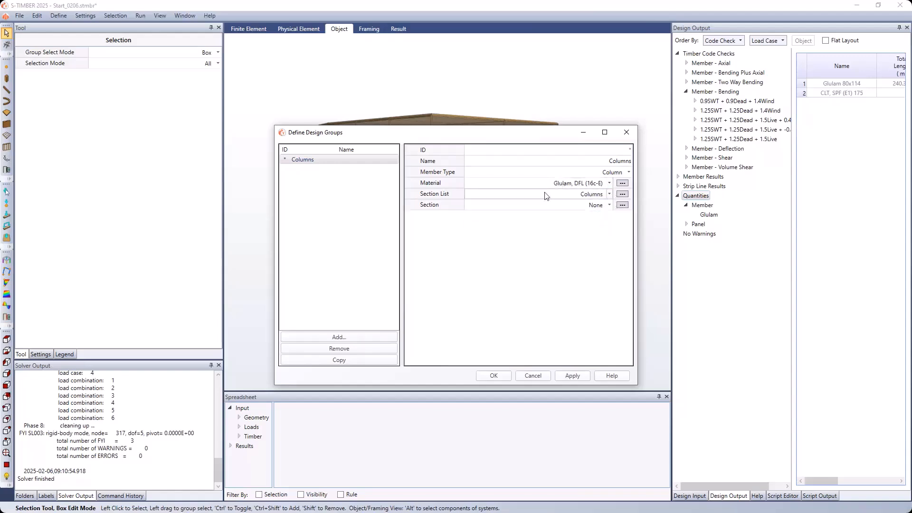
{"action": "left_click", "coordinate": [609, 206]}
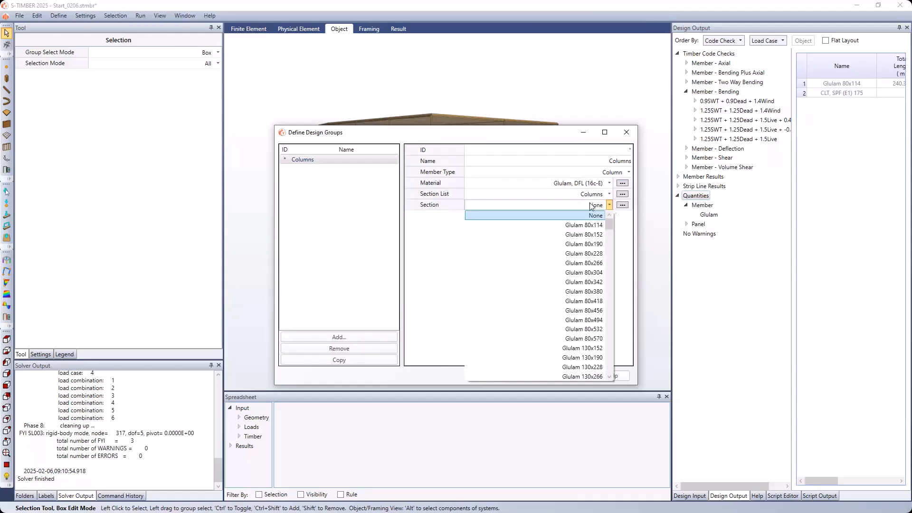
{"action": "left_click", "coordinate": [555, 225]}
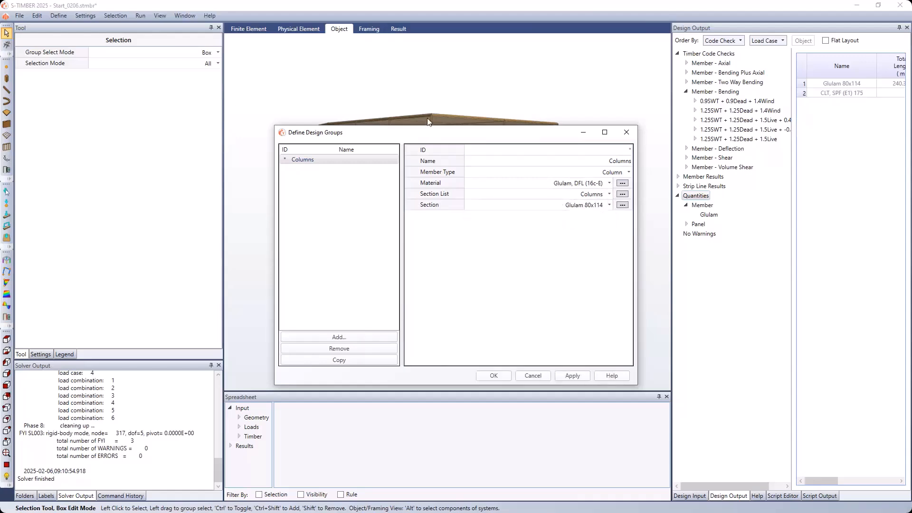
- Apply the Columns design group and add a new beam design group named Longitudinal Beamas
{"action": "mouse_move", "coordinate": [441, 133]}
{"action": "left_mouse_down"}
{"action": "mouse_move", "coordinate": [437, 214]}
{"action": "mouse_move", "coordinate": [439, 136]}
{"action": "left_mouse_up"}
{"action": "left_click", "coordinate": [576, 380]}
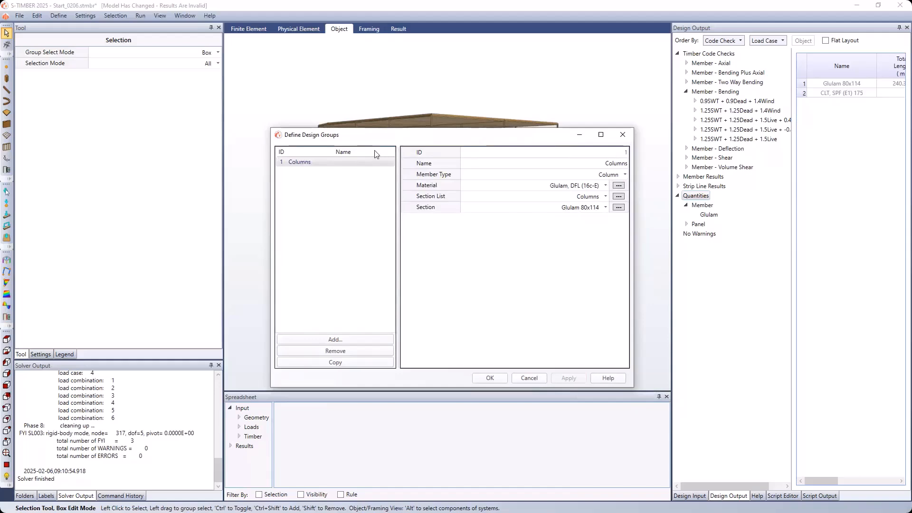
{"action": "left_click", "coordinate": [363, 341]}
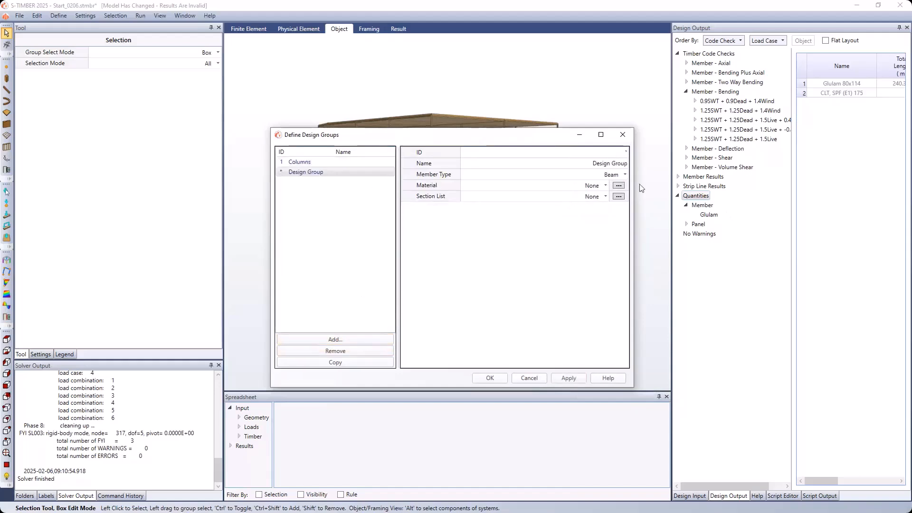
{"action": "double_click", "coordinate": [617, 166]}
{"action": "type", "text": "Longitudinal Beamas"}
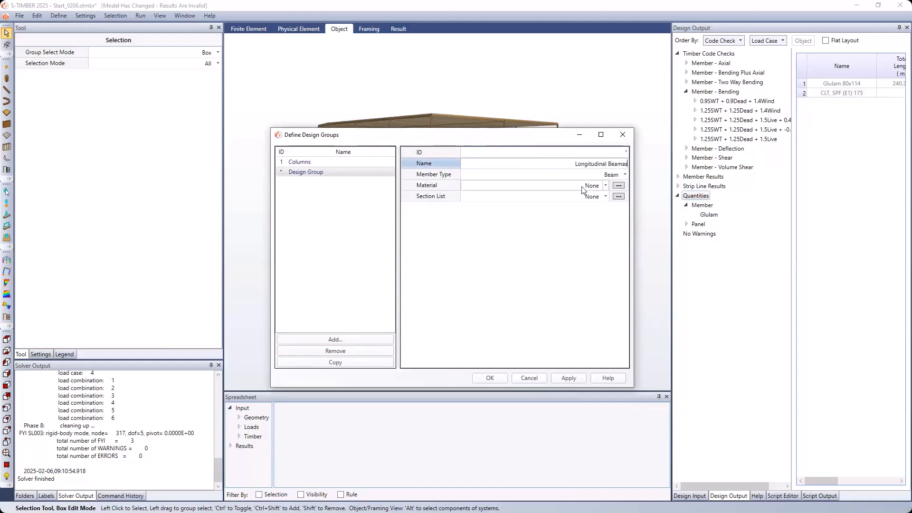
- Give the Longitudinal Beamas group the material Glulam, DFL (16c-E), section list Beams and section Glulam 80x114, and apply it
{"action": "left_click", "coordinate": [598, 196]}
{"action": "left_click", "coordinate": [606, 186]}
{"action": "left_click", "coordinate": [597, 224]}
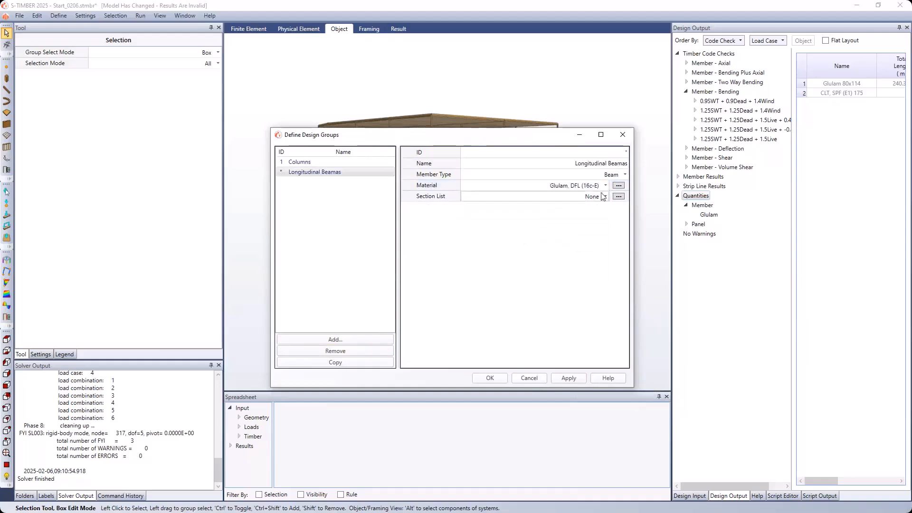
{"action": "left_click", "coordinate": [606, 196]}
{"action": "left_click", "coordinate": [600, 226]}
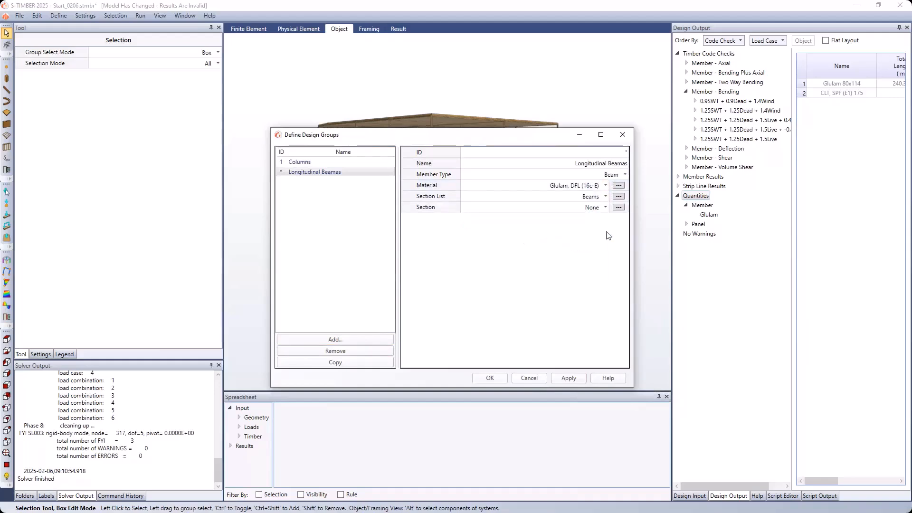
{"action": "left_click", "coordinate": [606, 207]}
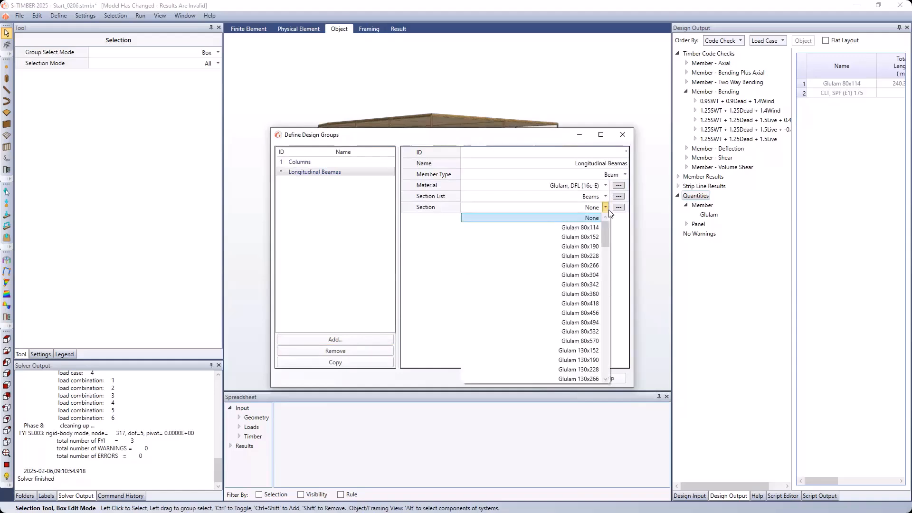
{"action": "left_click", "coordinate": [584, 228]}
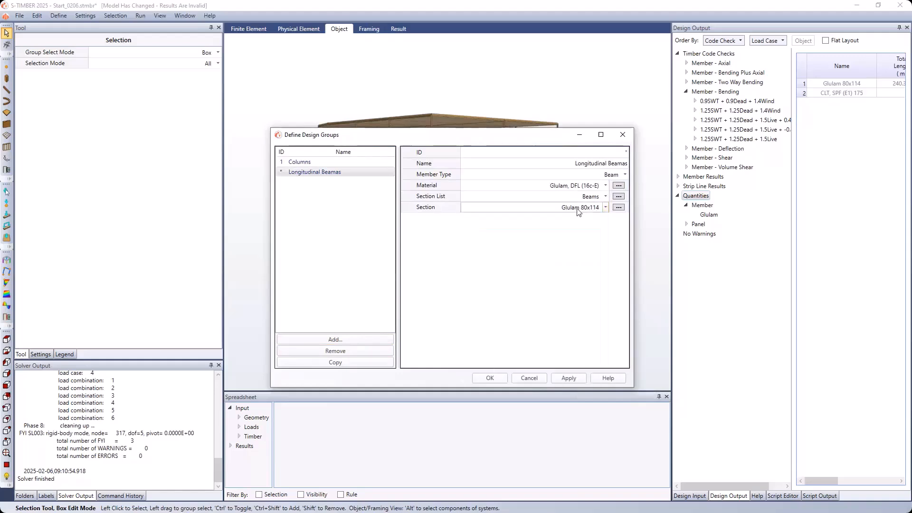
{"action": "left_click", "coordinate": [570, 378]}
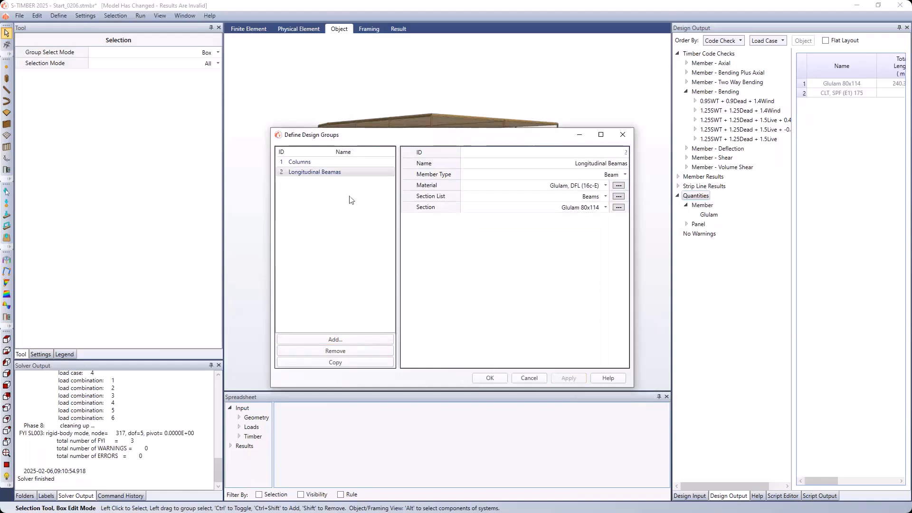
- Copy the Longitudinal Beamas group, name the copy Transverse Beams, and accept the design group definitions
{"action": "left_click", "coordinate": [329, 362]}
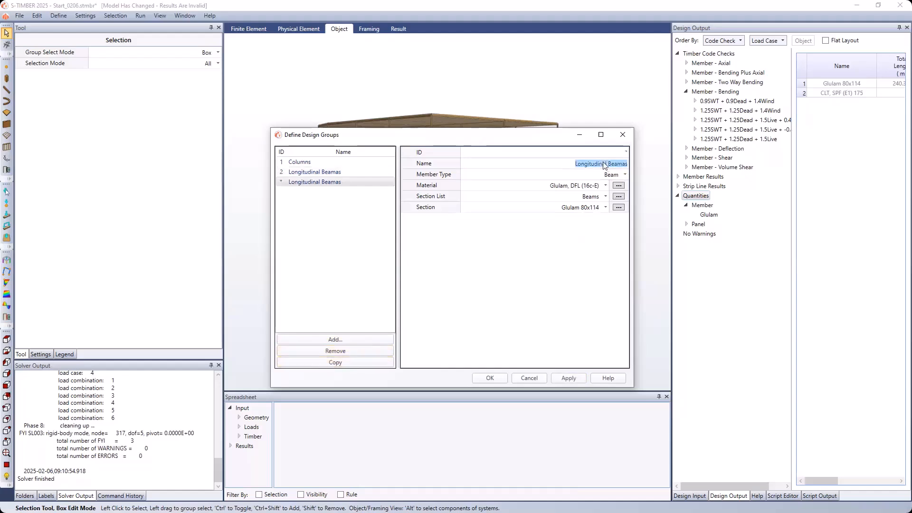
{"action": "type", "text": "Transverse Beams"}
{"action": "left_click", "coordinate": [577, 209]}
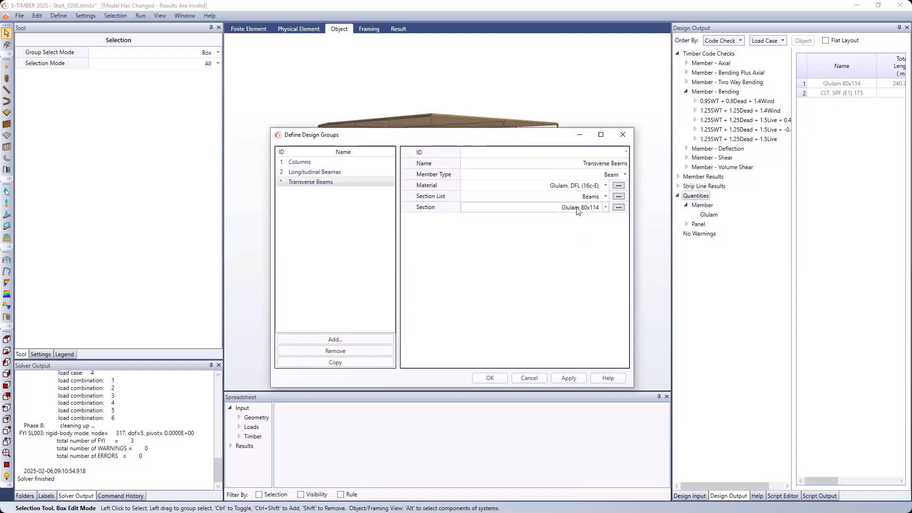
{"action": "left_click", "coordinate": [568, 377]}
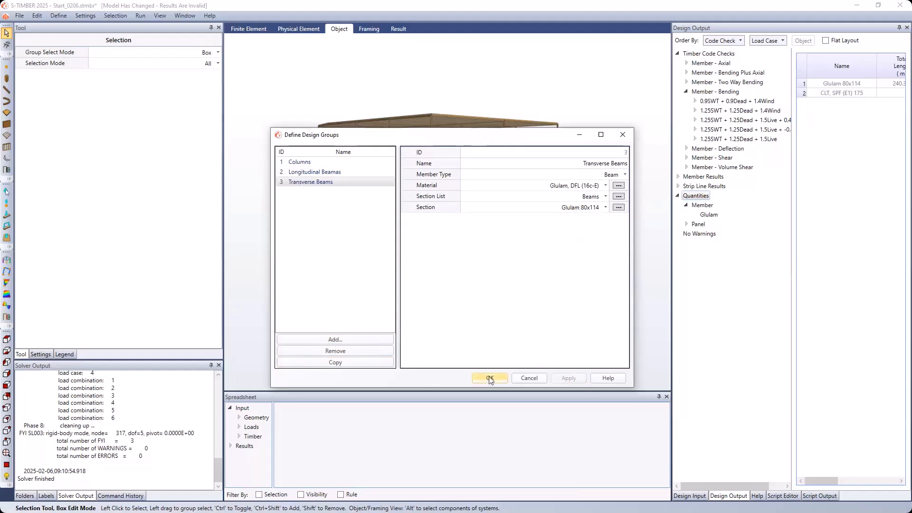
{"action": "left_click", "coordinate": [490, 378]}
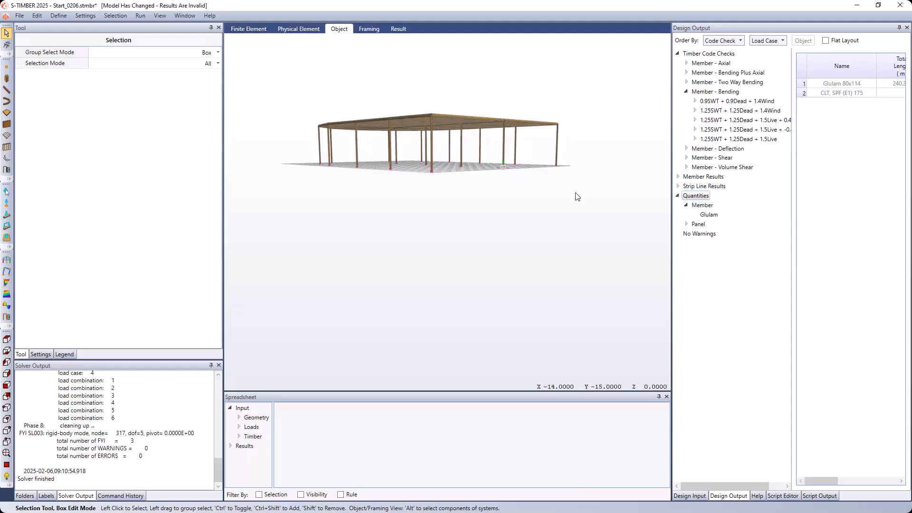
- Select all the columns of the structure together and assign them to the Columns design group
{"action": "left_click_drag", "start_coordinate": [587, 200], "coordinate": [281, 143]}
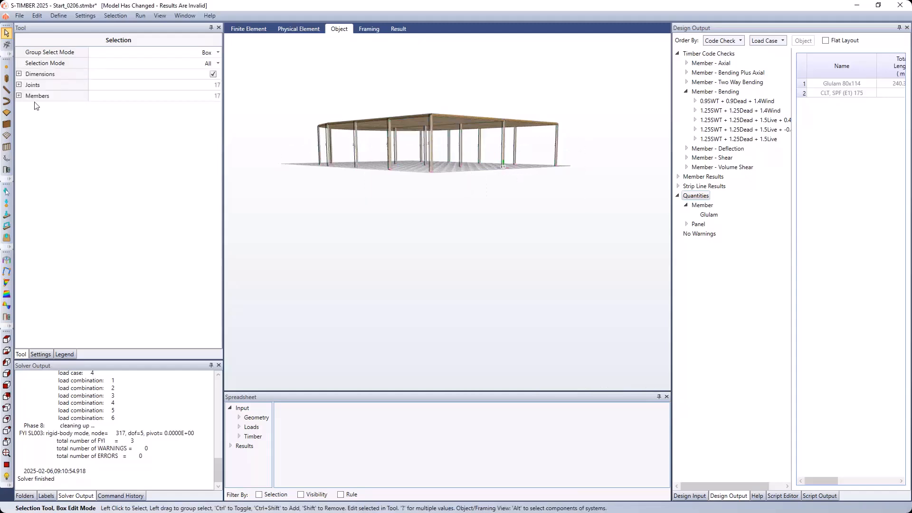
{"action": "left_click", "coordinate": [19, 96]}
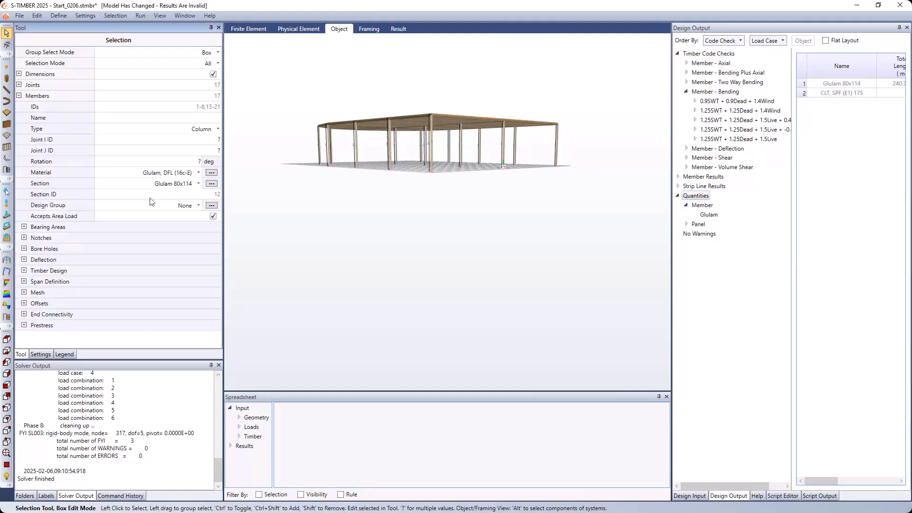
{"action": "left_click", "coordinate": [198, 205]}
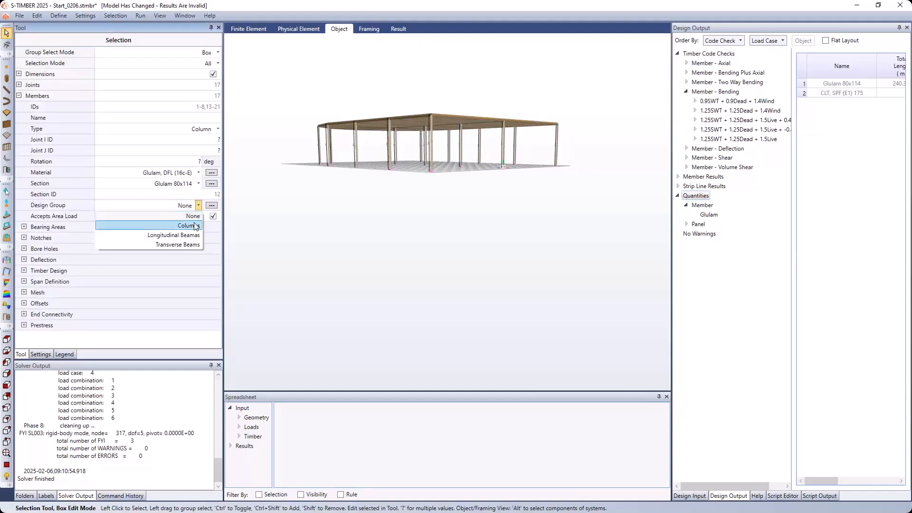
{"action": "left_click", "coordinate": [196, 227]}
- Clear the column selection and, in plan view, select the three straight longitudinal edge beams along X = -8
{"action": "middle_click_drag", "start_coordinate": [480, 223], "coordinate": [428, 237]}
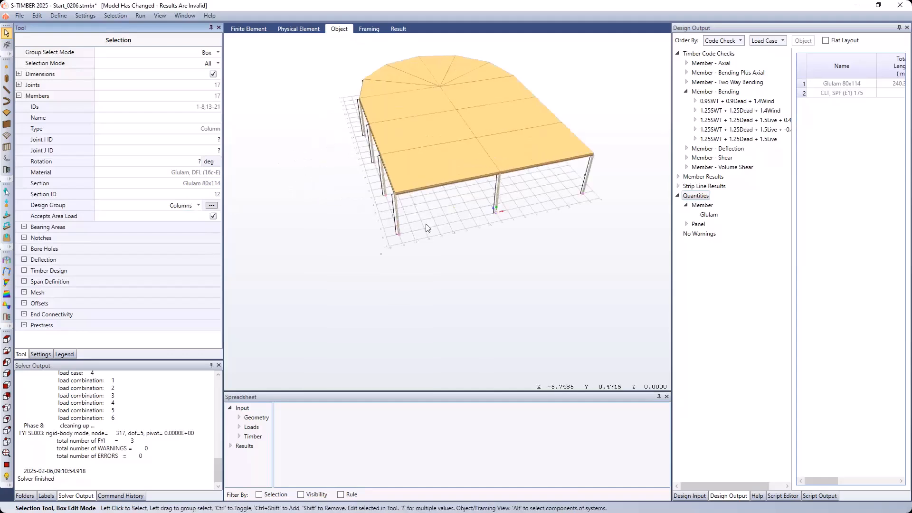
{"action": "left_click", "coordinate": [7, 464]}
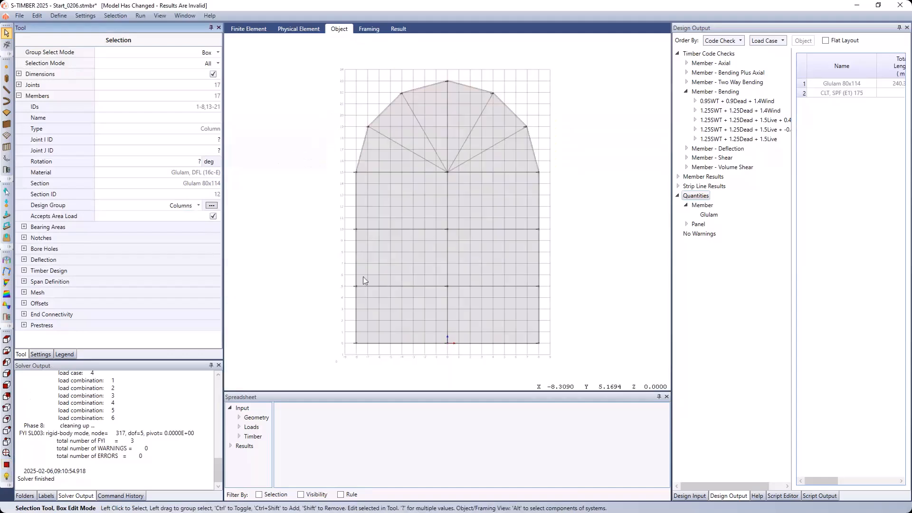
{"action": "left_click", "coordinate": [312, 95]}
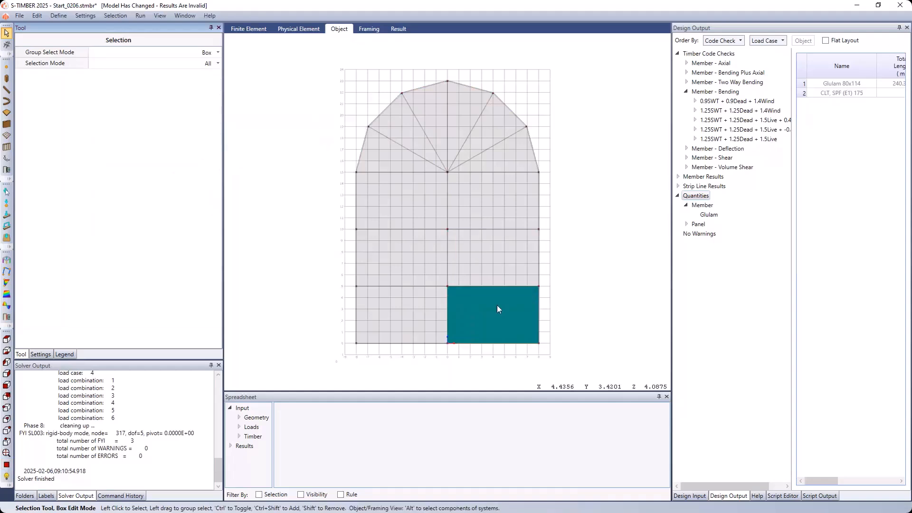
{"action": "left_click", "coordinate": [357, 322]}
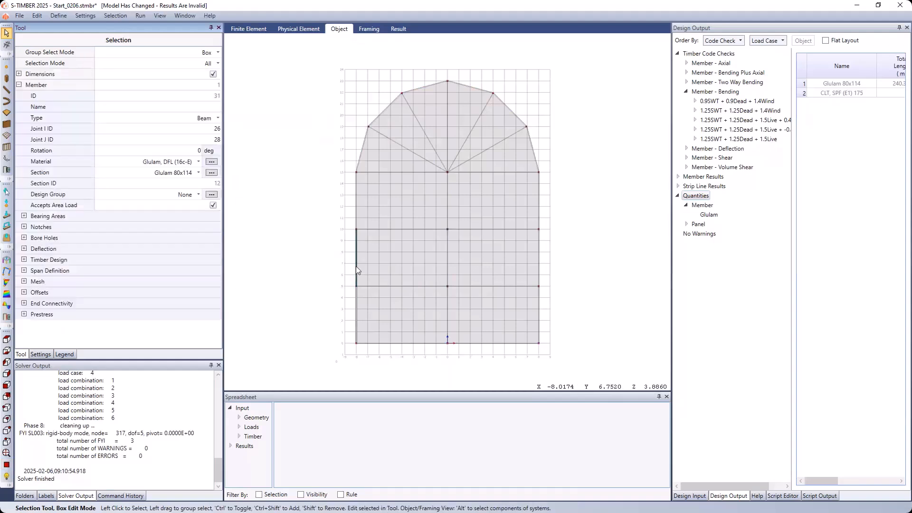
{"action": "left_click", "coordinate": [356, 268]}
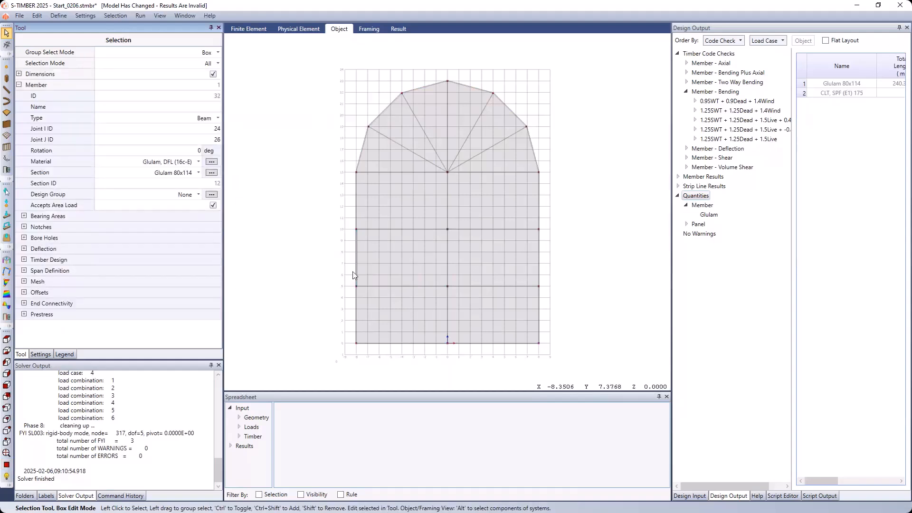
{"action": "left_click", "coordinate": [357, 315], "text": "ctrl"}
{"action": "left_click", "coordinate": [357, 220], "text": "ctrl"}
- Add the six perimeter beams around the roof's faceted rounded end to the selection
{"action": "left_click", "coordinate": [362, 154], "text": "ctrl"}
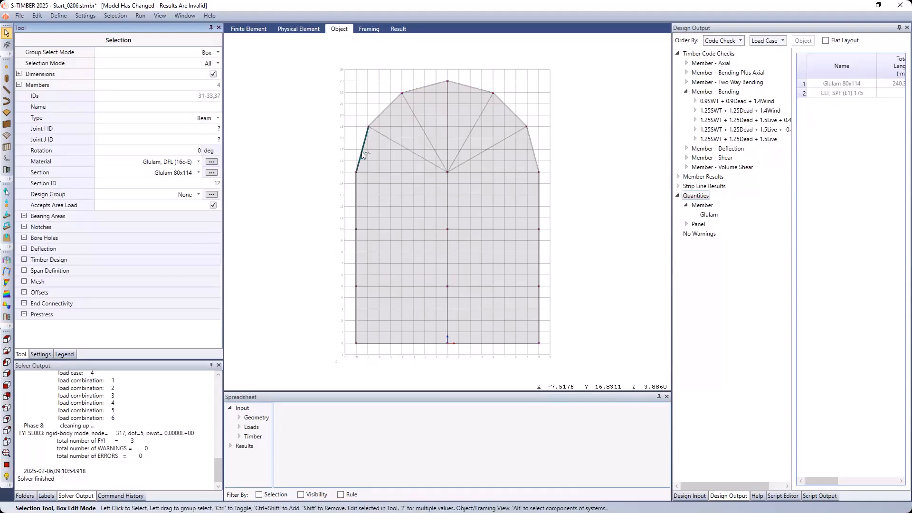
{"action": "left_click", "coordinate": [378, 116], "text": "ctrl"}
{"action": "left_click", "coordinate": [426, 86], "text": "ctrl"}
{"action": "left_click", "coordinate": [463, 84], "text": "ctrl"}
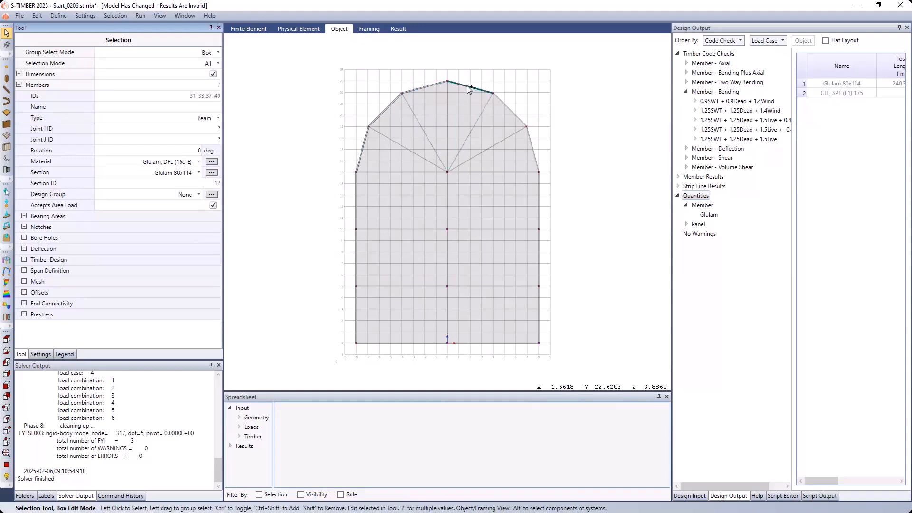
{"action": "left_click", "coordinate": [503, 102], "text": "ctrl"}
{"action": "scroll", "coordinate": [554, 153], "scroll_direction": "up", "scroll_amount": 2}
{"action": "left_click", "coordinate": [525, 169], "text": "ctrl"}
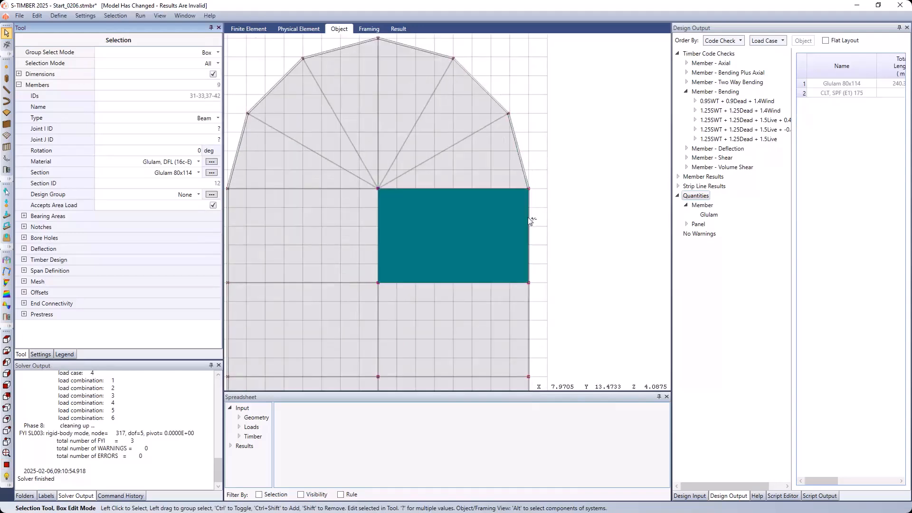
- Add the three straight longitudinal edge beams along X = 8 to the selection
{"action": "left_click", "coordinate": [531, 308], "text": "ctrl"}
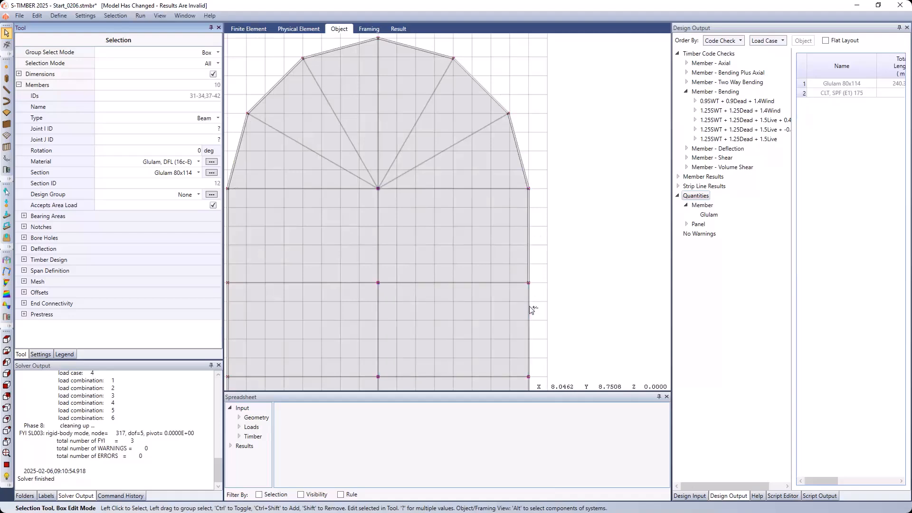
{"action": "left_click", "coordinate": [531, 308], "text": "ctrl"}
{"action": "left_click", "coordinate": [531, 311], "text": "ctrl"}
{"action": "scroll", "coordinate": [531, 321], "scroll_direction": "down", "scroll_amount": 2}
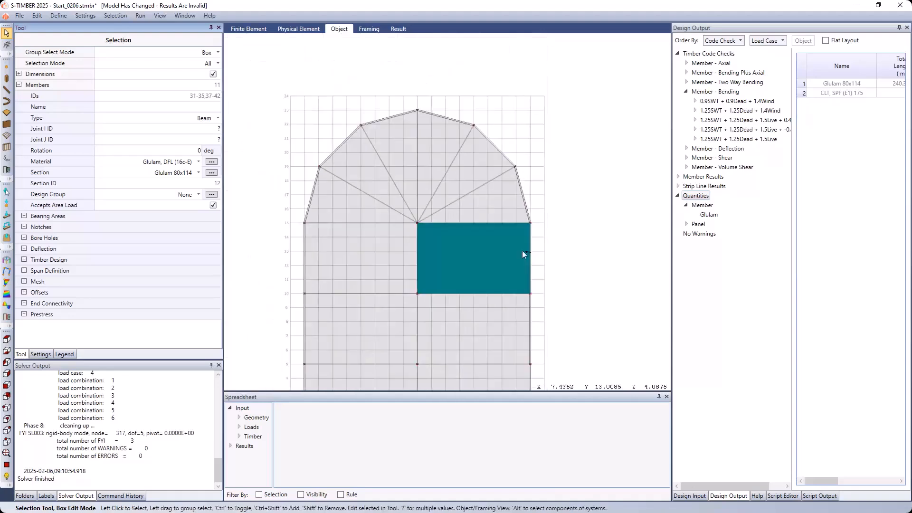
{"action": "scroll", "coordinate": [555, 234], "scroll_direction": "down", "scroll_amount": 2}
{"action": "middle_click_drag", "start_coordinate": [570, 310], "coordinate": [562, 200]}
{"action": "scroll", "coordinate": [534, 295], "scroll_direction": "up", "scroll_amount": 2}
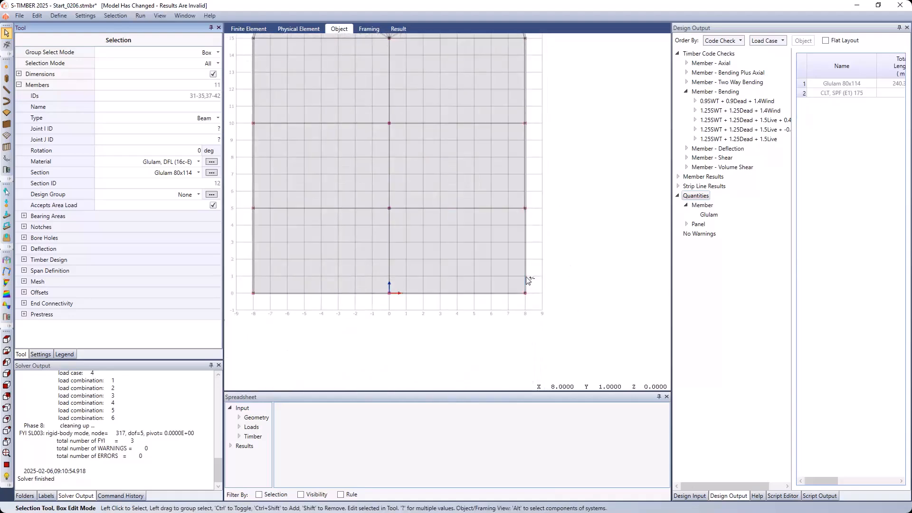
{"action": "left_click", "coordinate": [525, 282], "text": "ctrl"}
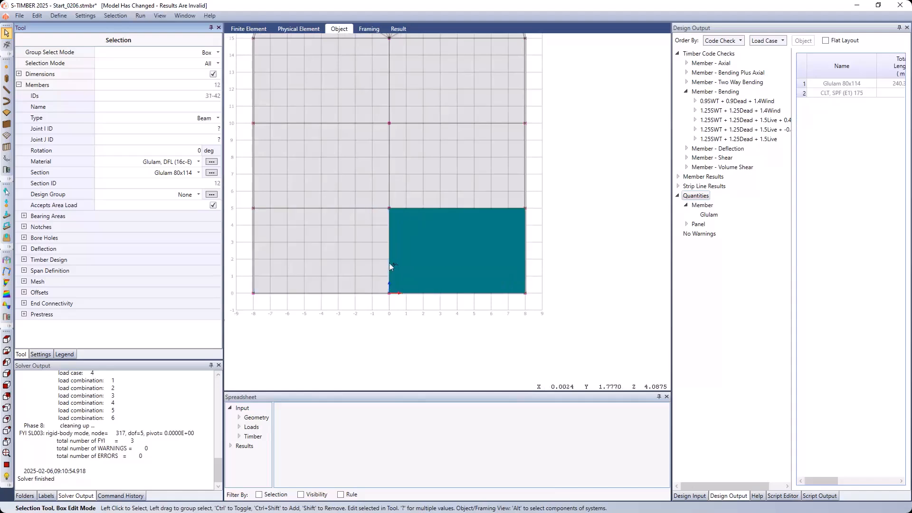
- Add the three interior longitudinal beams on the centreline to the selection, using an isometric framing view to reach them beneath the panels
{"action": "scroll", "coordinate": [390, 261], "scroll_direction": "up", "scroll_amount": 5}
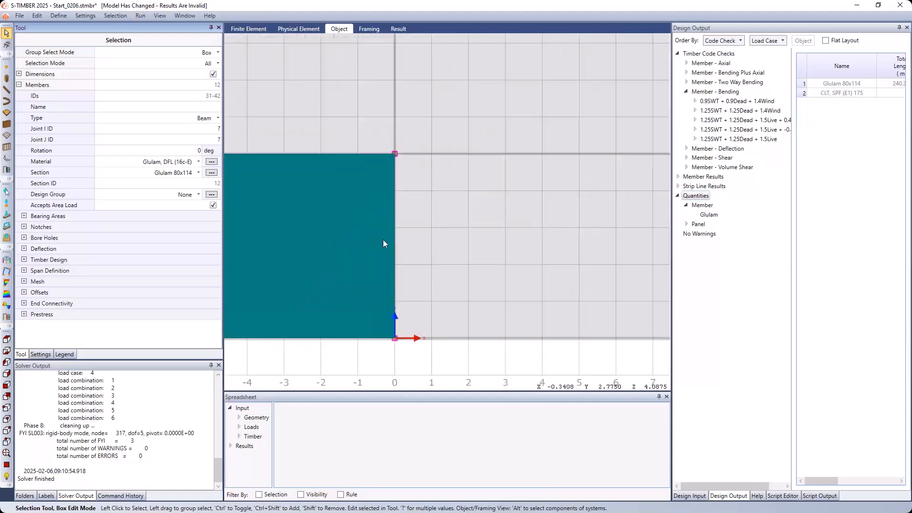
{"action": "middle_click_drag", "start_coordinate": [406, 256], "coordinate": [394, 241]}
{"action": "scroll", "coordinate": [375, 235], "scroll_direction": "down", "scroll_amount": 4}
{"action": "scroll", "coordinate": [571, 190], "scroll_direction": "down", "scroll_amount": 4}
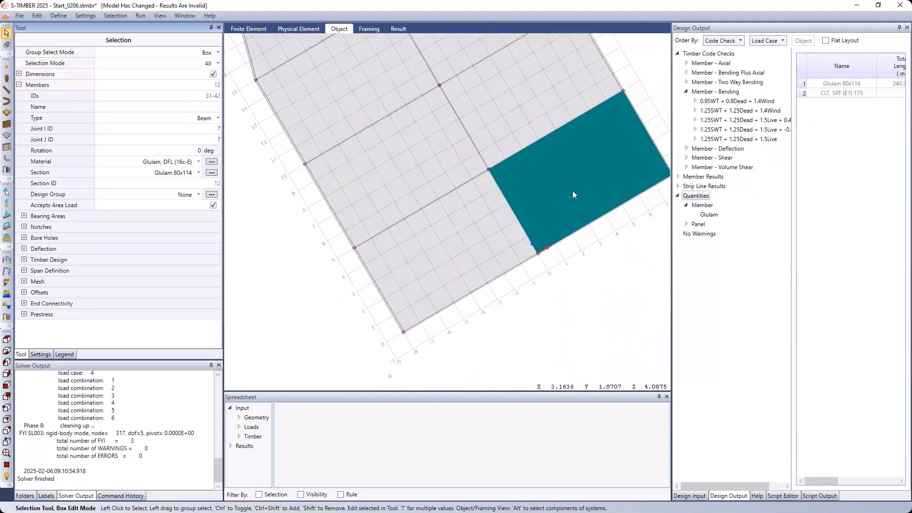
{"action": "scroll", "coordinate": [565, 194], "scroll_direction": "down", "scroll_amount": 2}
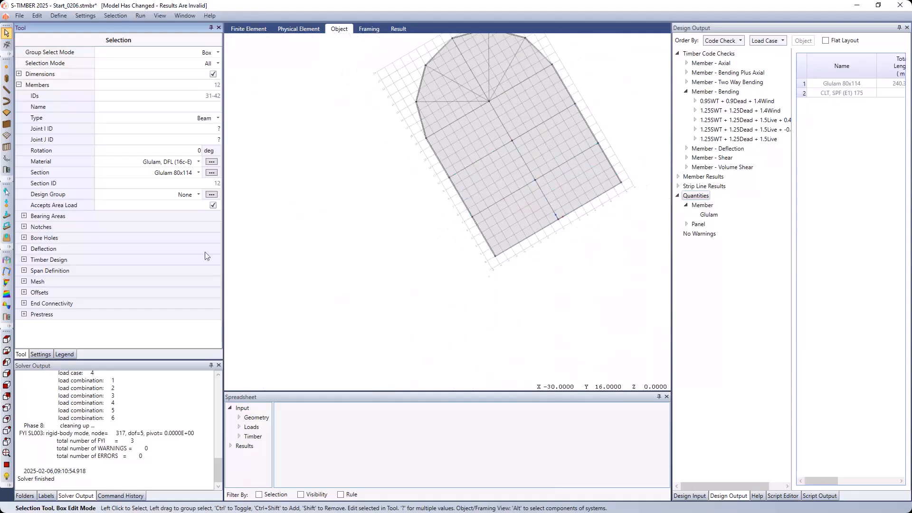
{"action": "left_click", "coordinate": [7, 419]}
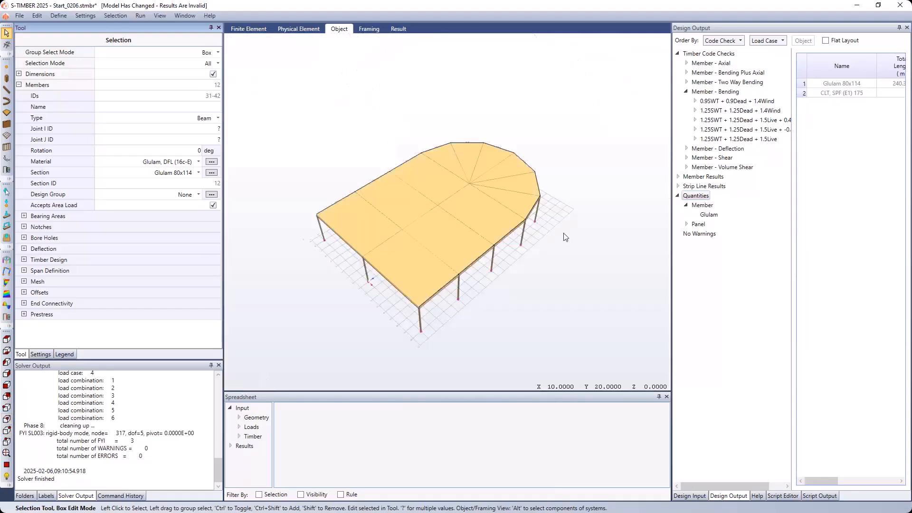
{"action": "left_click", "coordinate": [375, 28]}
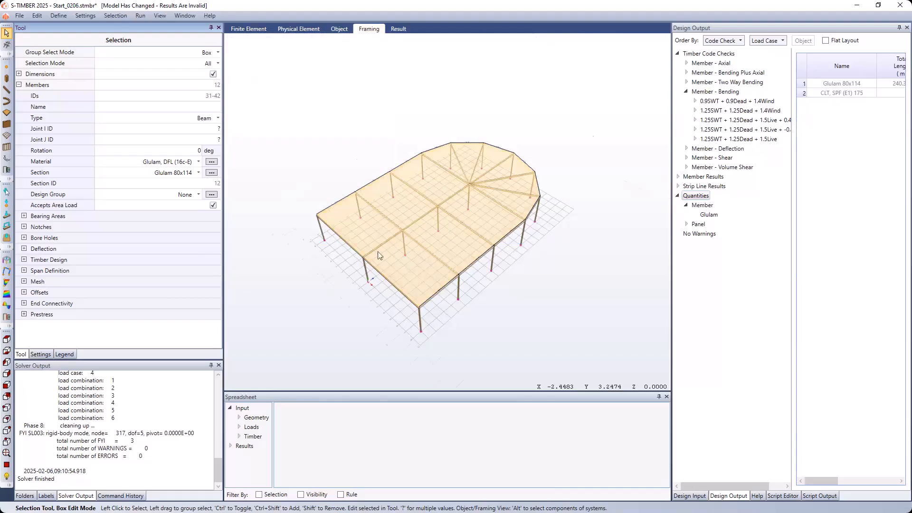
{"action": "scroll", "coordinate": [385, 240], "scroll_direction": "up", "scroll_amount": 3}
{"action": "left_click", "coordinate": [387, 240], "text": "ctrl"}
{"action": "left_click", "coordinate": [445, 200], "text": "ctrl"}
{"action": "left_click", "coordinate": [513, 158], "text": "ctrl"}
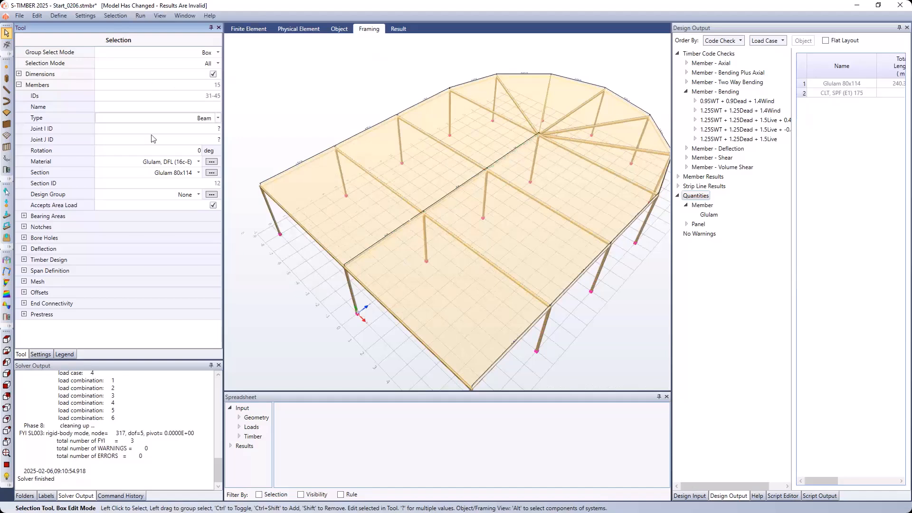
- Assign the selected perimeter and centreline beams to the Longitudinal Beamas design group and clear the selection
{"action": "left_click", "coordinate": [185, 195]}
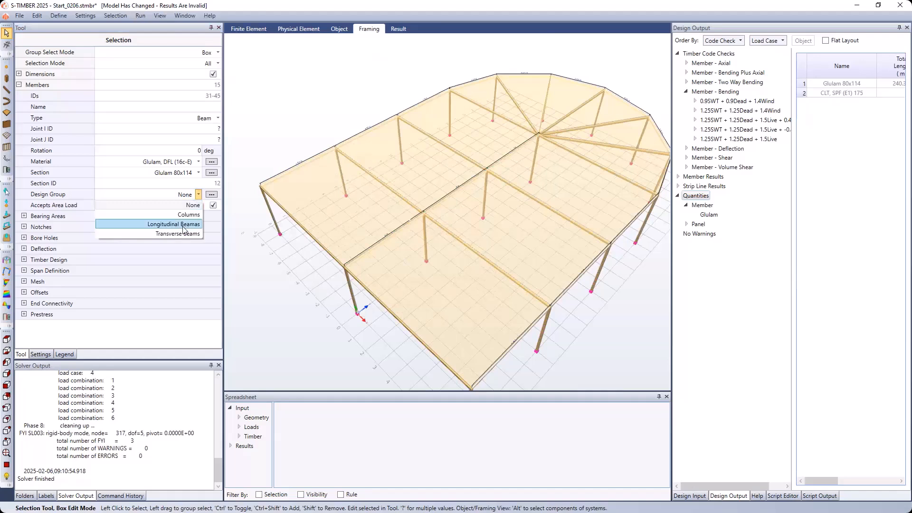
{"action": "left_click", "coordinate": [183, 226]}
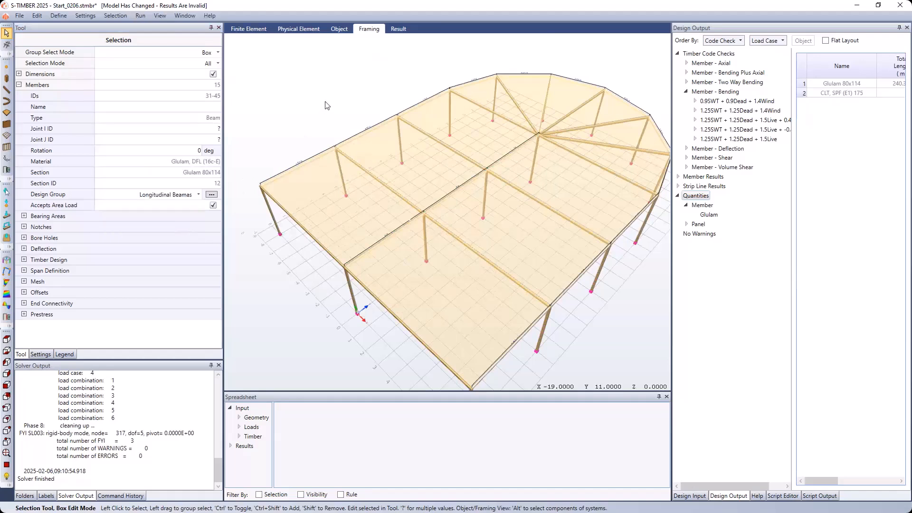
{"action": "left_click", "coordinate": [327, 105]}
- Select the four transverse beams on the negative-X side of the centreline, from the straight end to the rounded end
{"action": "left_click", "coordinate": [297, 222]}
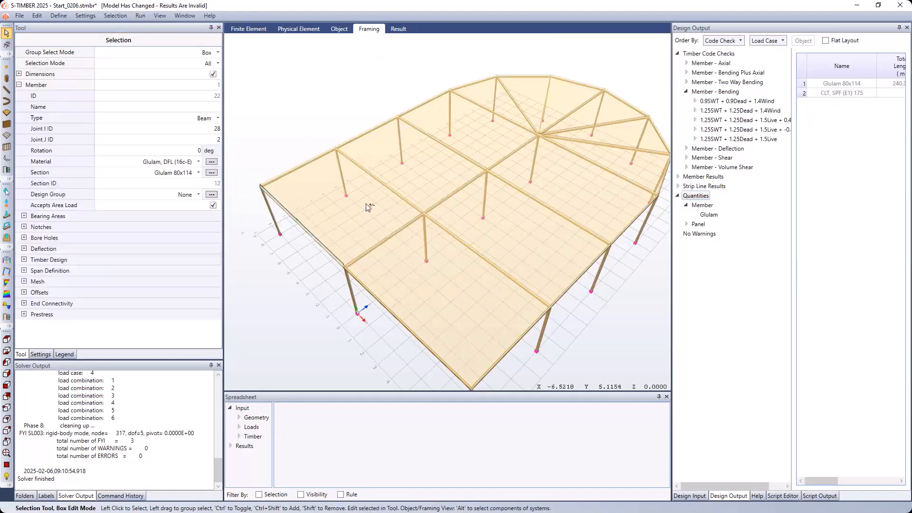
{"action": "left_click", "coordinate": [390, 187], "text": "ctrl"}
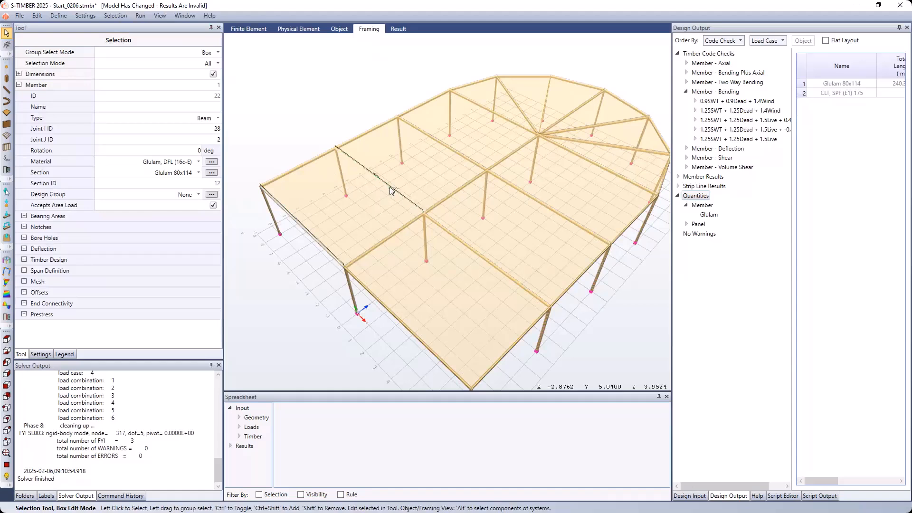
{"action": "left_click", "coordinate": [455, 151], "text": "ctrl"}
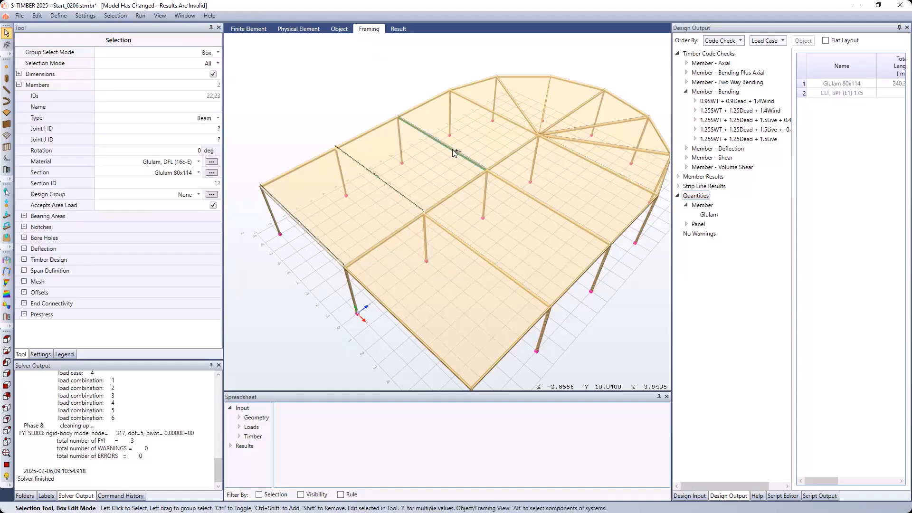
{"action": "left_click", "coordinate": [497, 118], "text": "ctrl"}
- Add the five radial beams of the roof's rounded end to the selection
{"action": "left_click", "coordinate": [519, 108], "text": "ctrl"}
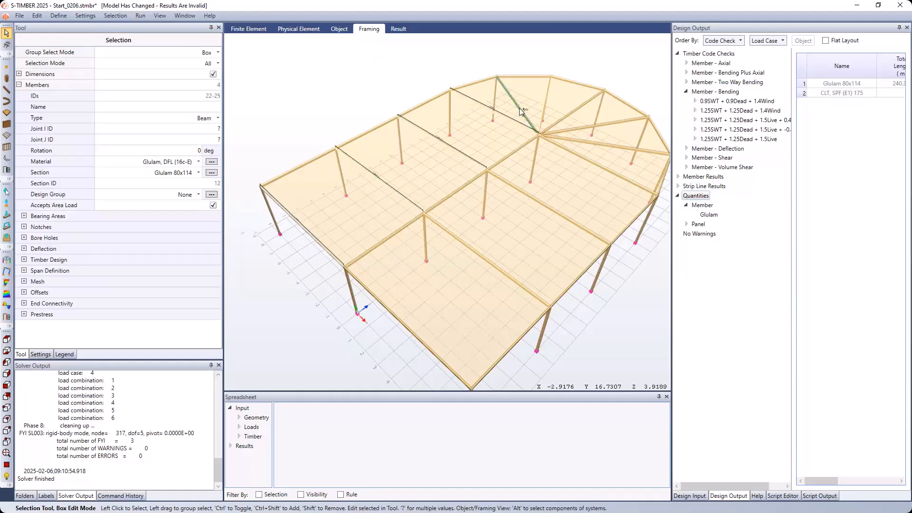
{"action": "left_click", "coordinate": [543, 108], "text": "ctrl"}
{"action": "left_click", "coordinate": [564, 118], "text": "ctrl"}
{"action": "left_click", "coordinate": [575, 128], "text": "ctrl"}
{"action": "left_click", "coordinate": [579, 141], "text": "ctrl"}
- Add the four transverse beams on the positive-X side of the centreline to the selection
{"action": "left_click", "coordinate": [580, 156], "text": "ctrl"}
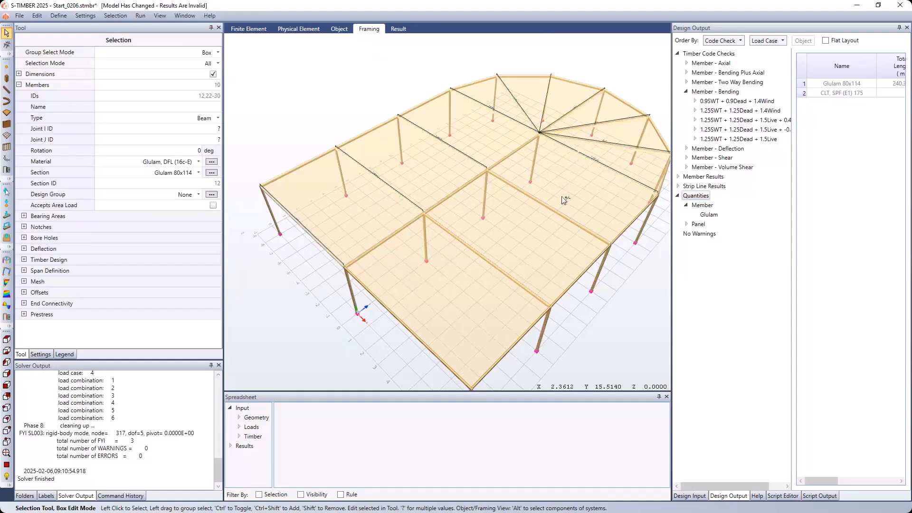
{"action": "left_click", "coordinate": [557, 210], "text": "ctrl"}
{"action": "left_click", "coordinate": [492, 264], "text": "ctrl"}
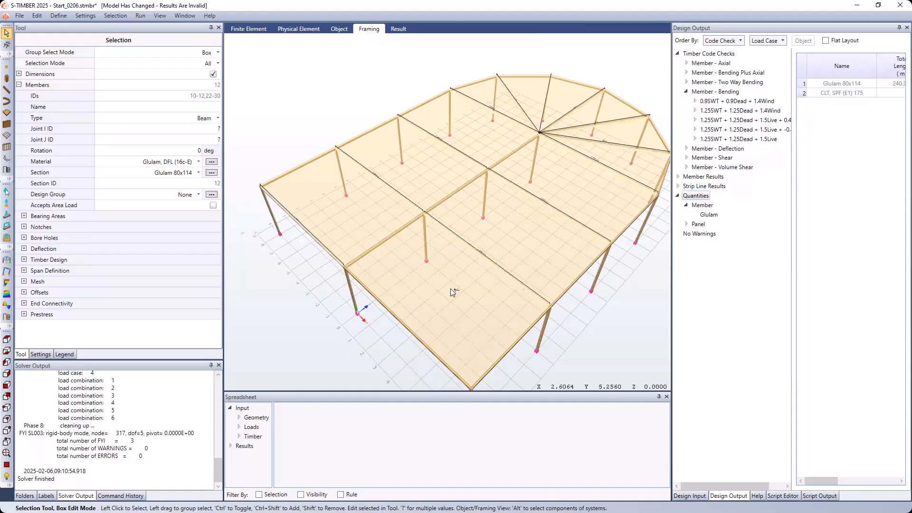
{"action": "left_click", "coordinate": [407, 326], "text": "ctrl"}
- Assign the selected transverse and radial beams to the Transverse Beams design group and clear the selection
{"action": "left_click", "coordinate": [198, 194]}
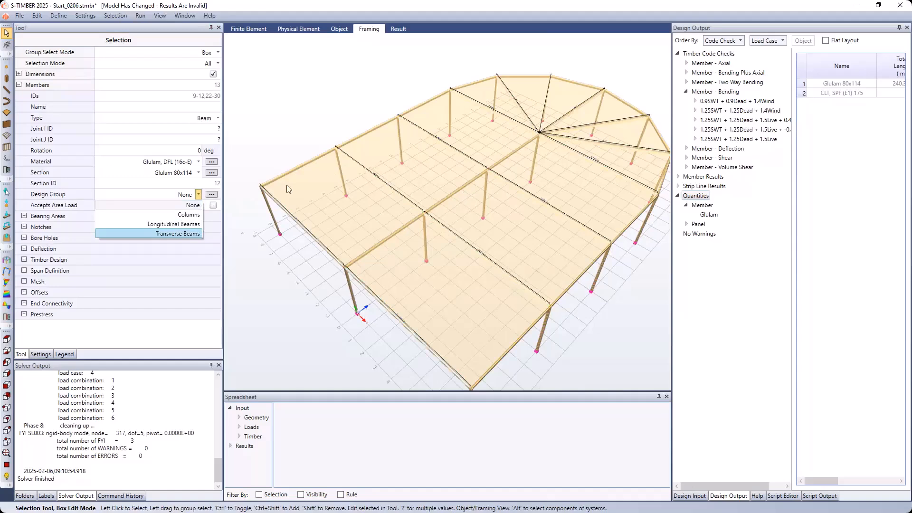
{"action": "left_click", "coordinate": [202, 232]}
{"action": "scroll", "coordinate": [331, 117], "scroll_direction": "down", "scroll_amount": 2}
{"action": "scroll", "coordinate": [331, 118], "scroll_direction": "down", "scroll_amount": 3}
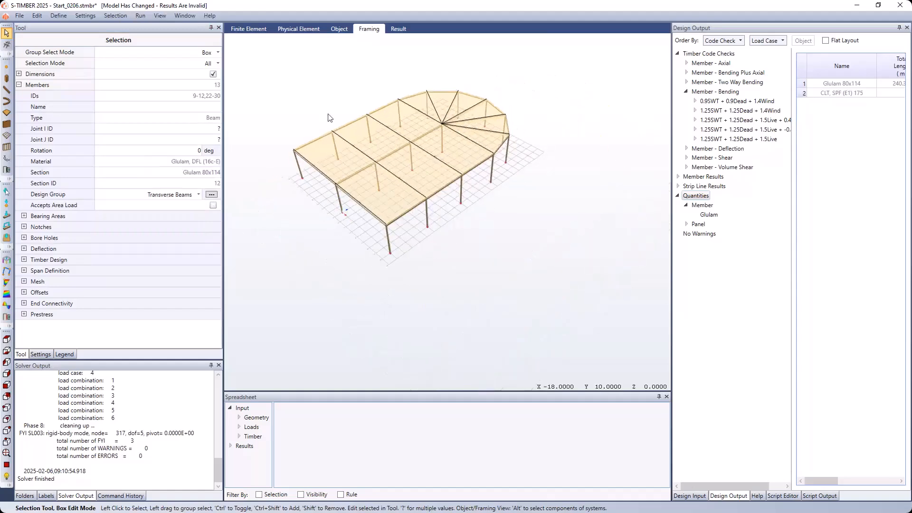
{"action": "middle_click_drag", "start_coordinate": [320, 113], "coordinate": [314, 97]}
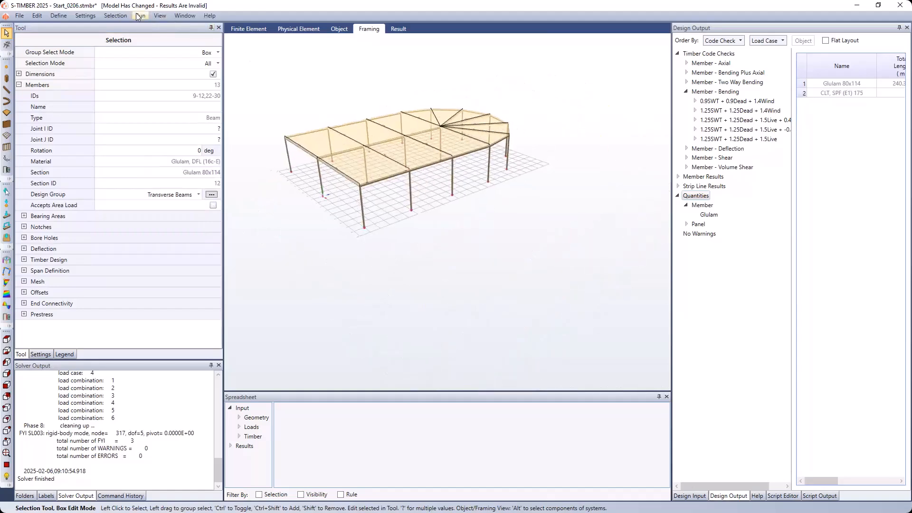
{"action": "left_click", "coordinate": [291, 87]}
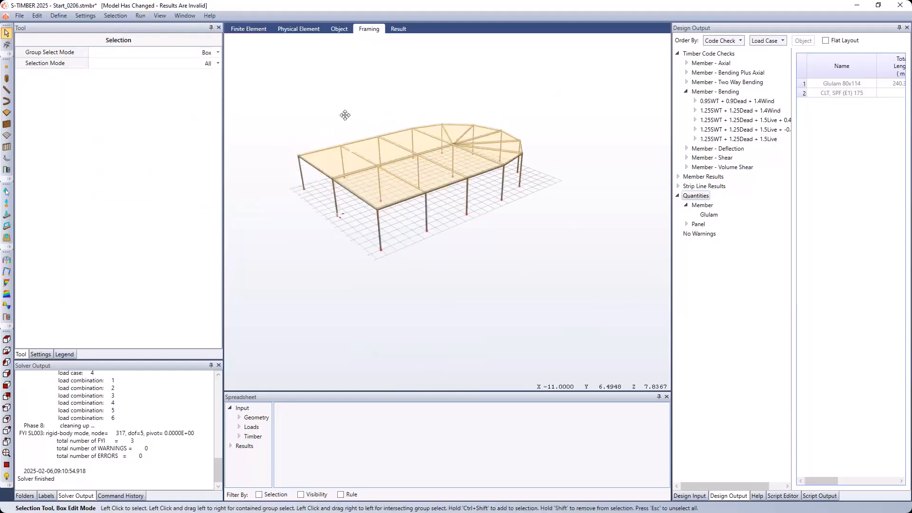
- Run the code check for the Static - Linear analysis with the integrity check, saving the model before proceeding
{"action": "scroll", "coordinate": [350, 123], "scroll_direction": "up", "scroll_amount": 1}
{"action": "left_click", "coordinate": [140, 15]}
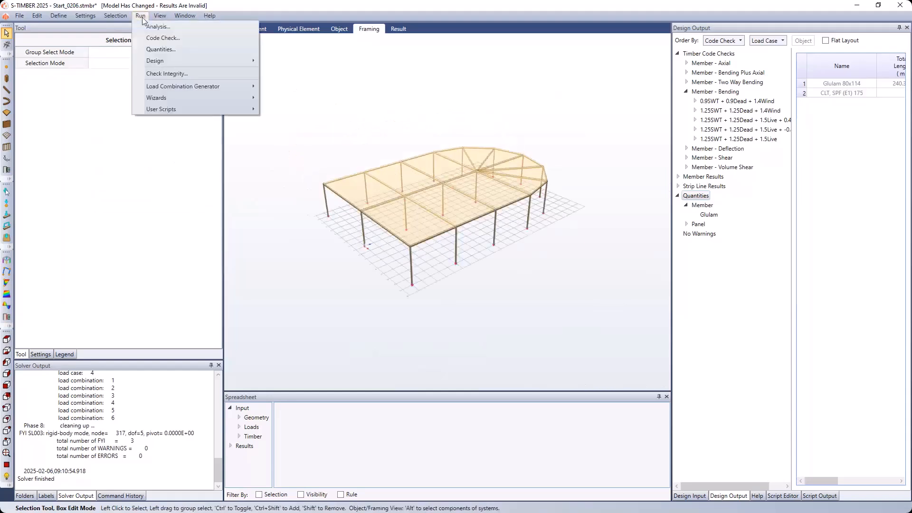
{"action": "left_click", "coordinate": [157, 38]}
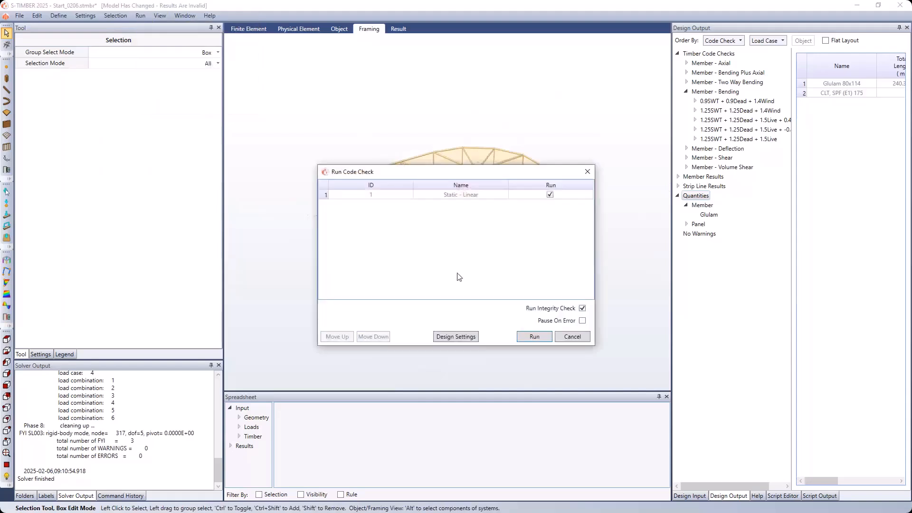
{"action": "left_click", "coordinate": [532, 341]}
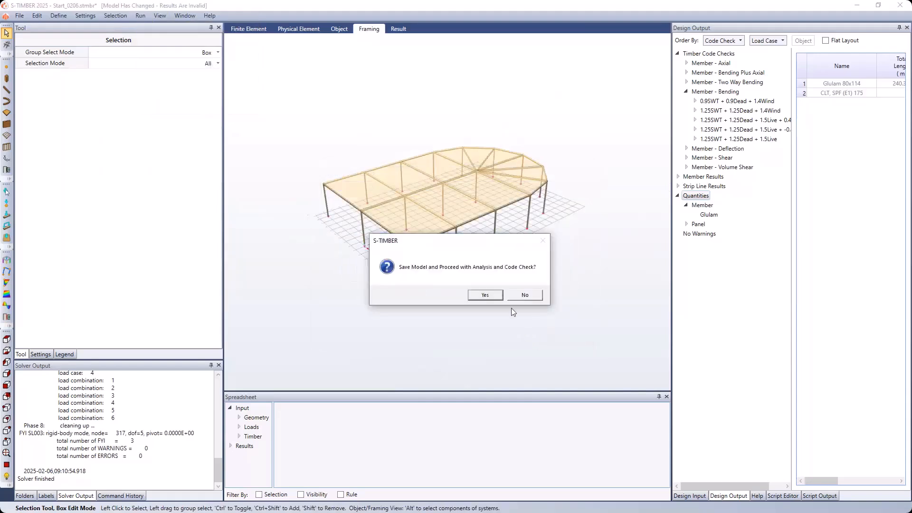
{"action": "left_click", "coordinate": [499, 296]}
{"action": "left_click", "coordinate": [496, 297]}
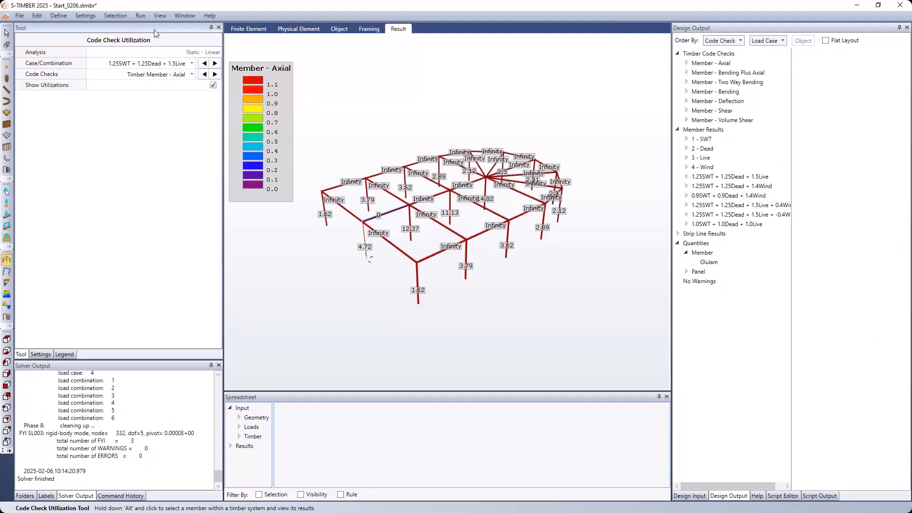
- Set up a timber member design run with Criteria as the design method for the Columns group
{"action": "left_click", "coordinate": [146, 18]}
{"action": "mouse_move", "coordinate": [176, 62]}
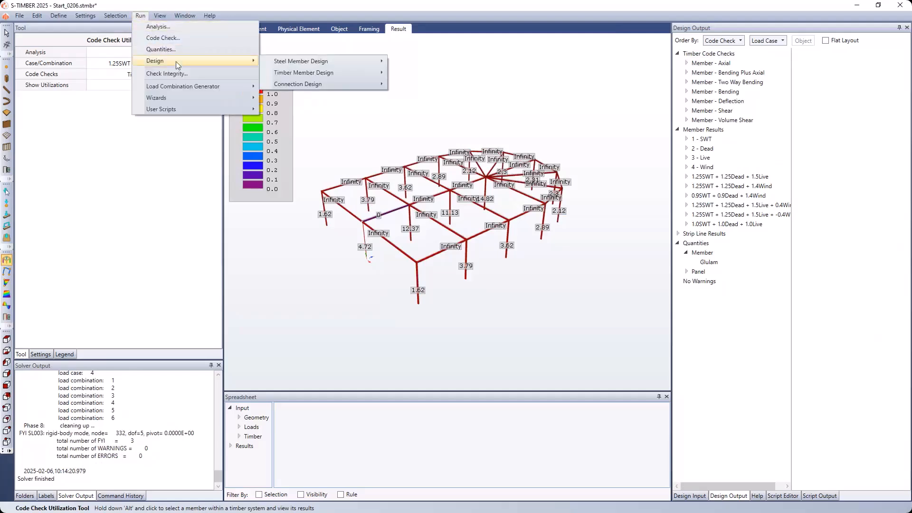
{"action": "mouse_move", "coordinate": [334, 72]}
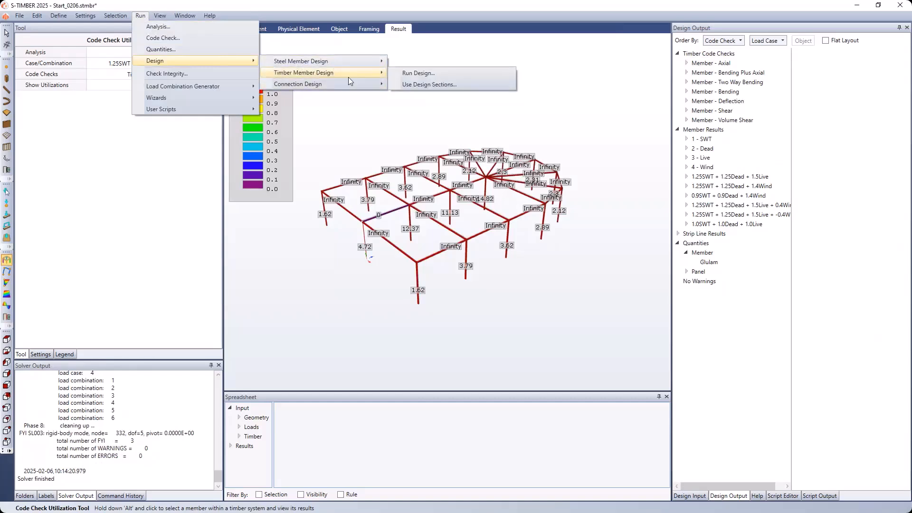
{"action": "left_click", "coordinate": [424, 73]}
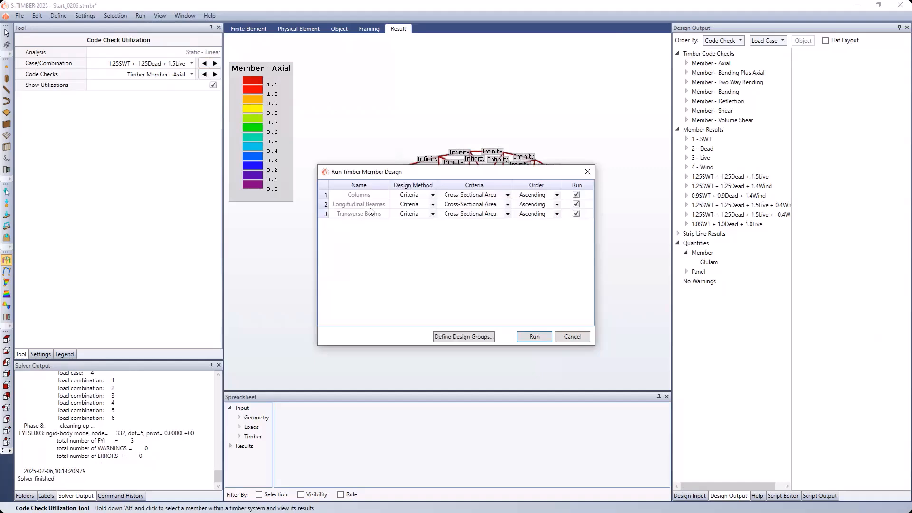
{"action": "left_click", "coordinate": [433, 195]}
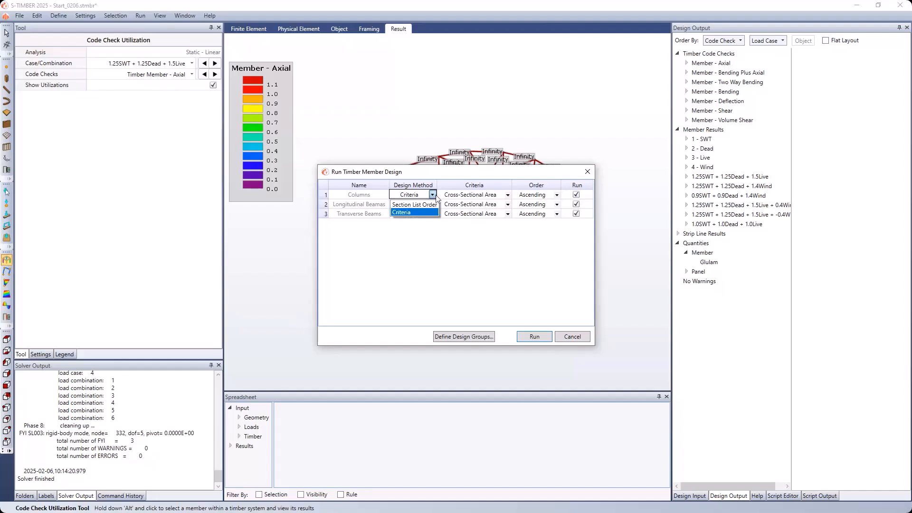
{"action": "left_click", "coordinate": [431, 213]}
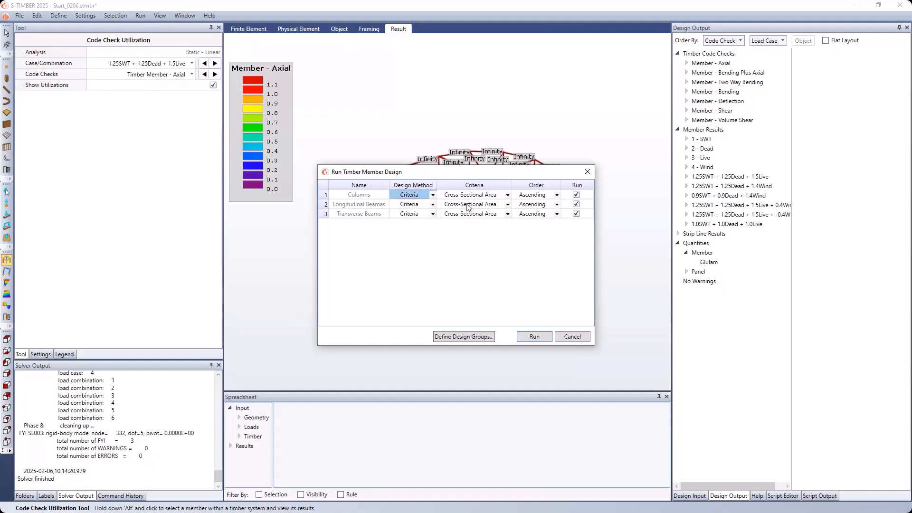
- Keep Cross-Sectional Area in ascending order as the Columns criterion and run the design for all three groups
{"action": "left_click", "coordinate": [508, 197]}
{"action": "left_click", "coordinate": [508, 196]}
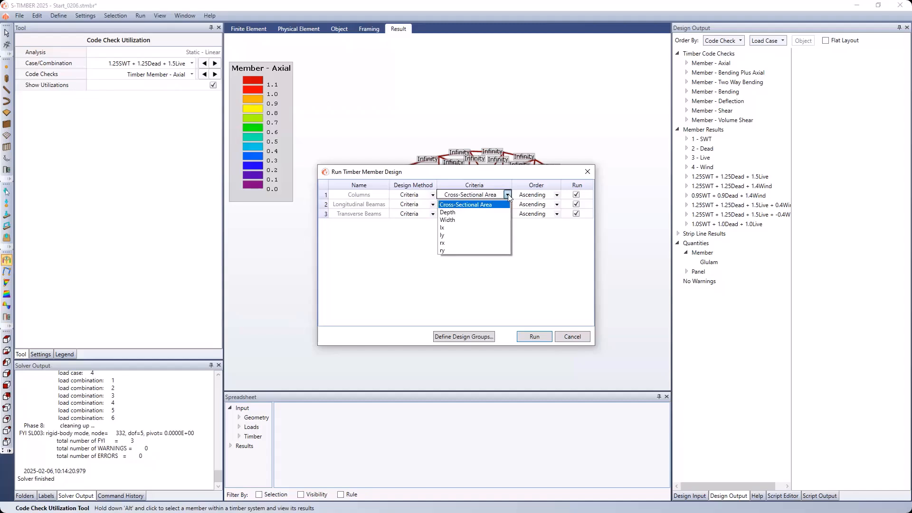
{"action": "left_click", "coordinate": [508, 195]}
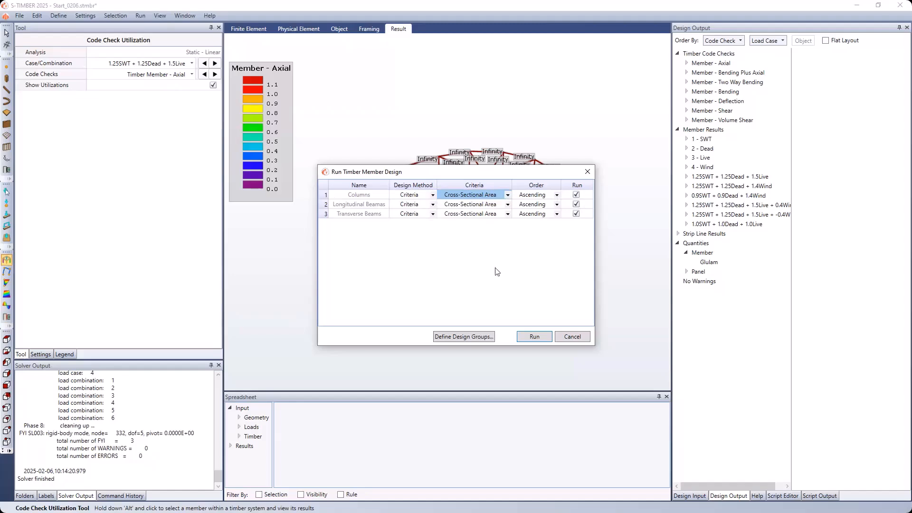
{"action": "left_click", "coordinate": [533, 338]}
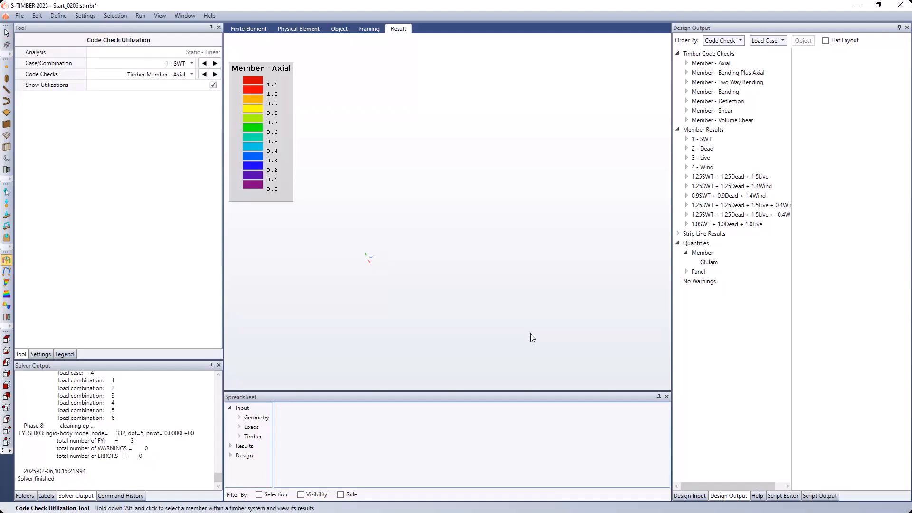
- Apply the design sections Glulam 80x228 to Columns, Glulam 130x152 to Longitudinal Beamas and Glulam 175x190 to Transverse Beams
{"action": "left_click", "coordinate": [139, 18]}
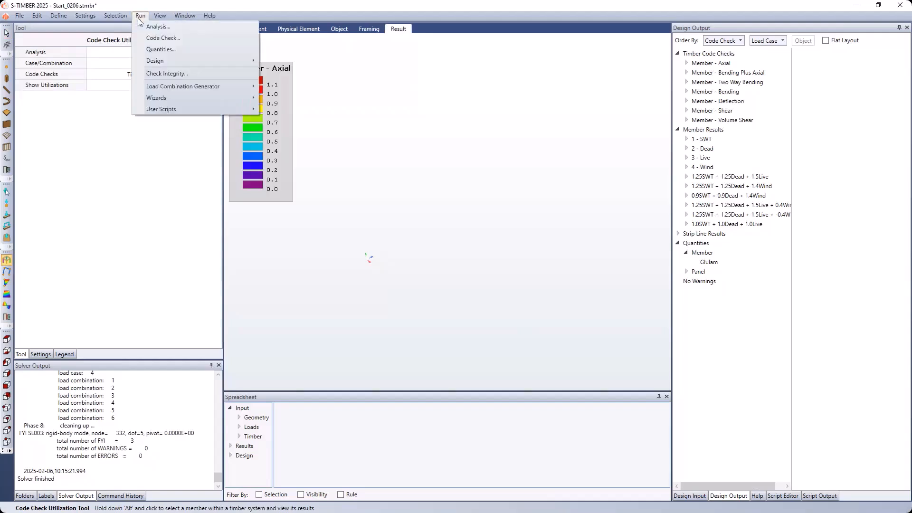
{"action": "mouse_move", "coordinate": [186, 61]}
{"action": "mouse_move", "coordinate": [334, 72]}
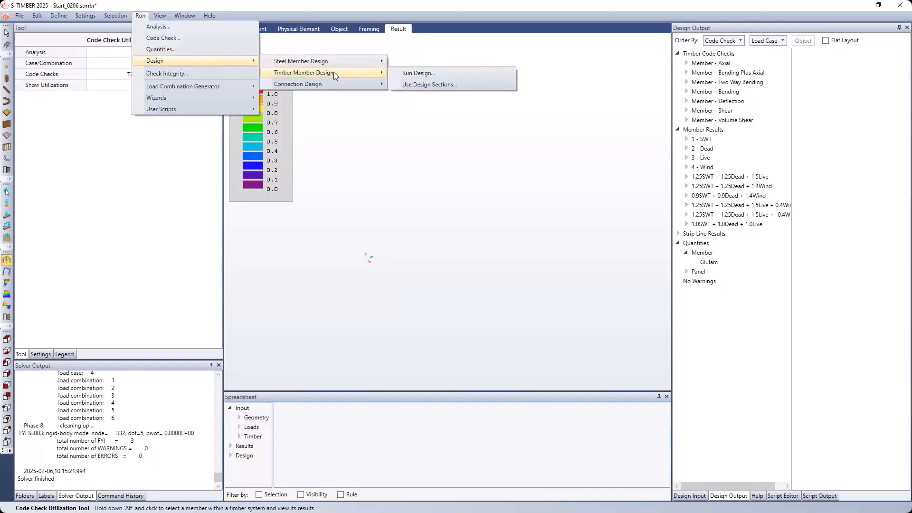
{"action": "left_click", "coordinate": [461, 88]}
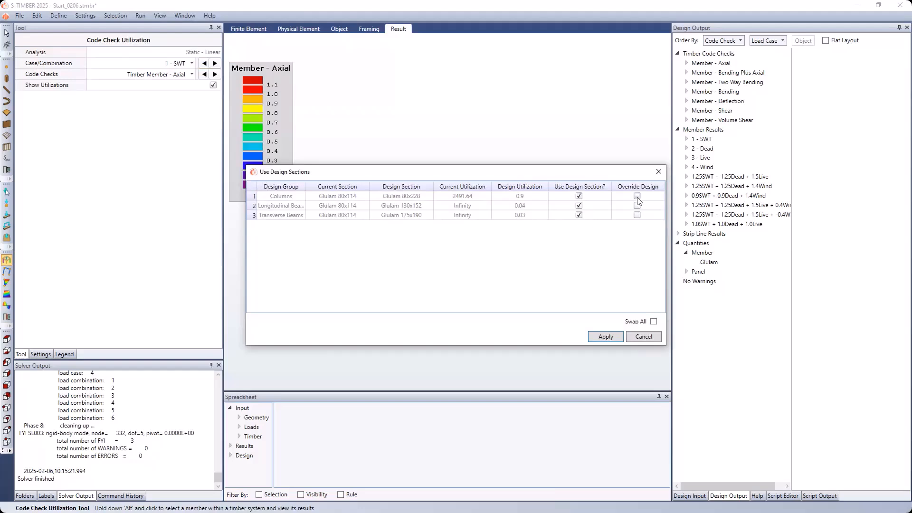
{"action": "left_click", "coordinate": [607, 337]}
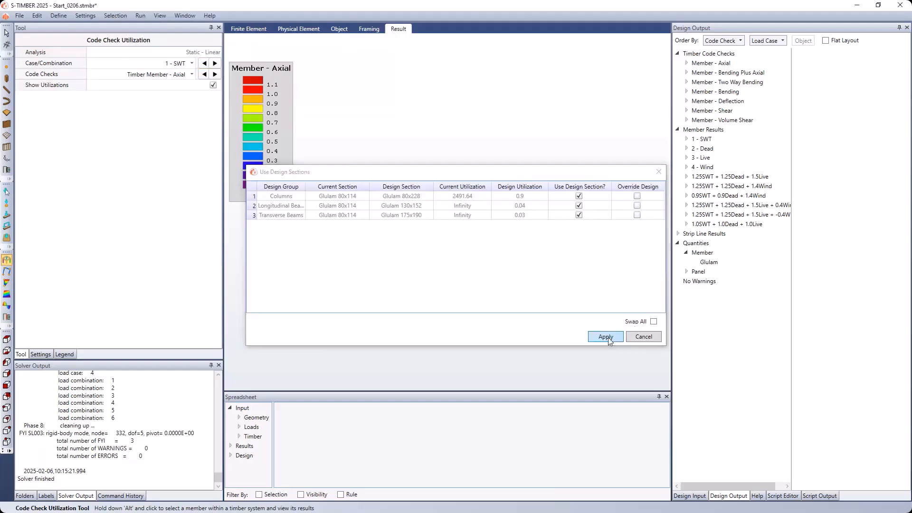
- Inspect the assigned section of the corner column at X = 8, then clear the selection
{"action": "scroll", "coordinate": [371, 295], "scroll_direction": "up", "scroll_amount": 4}
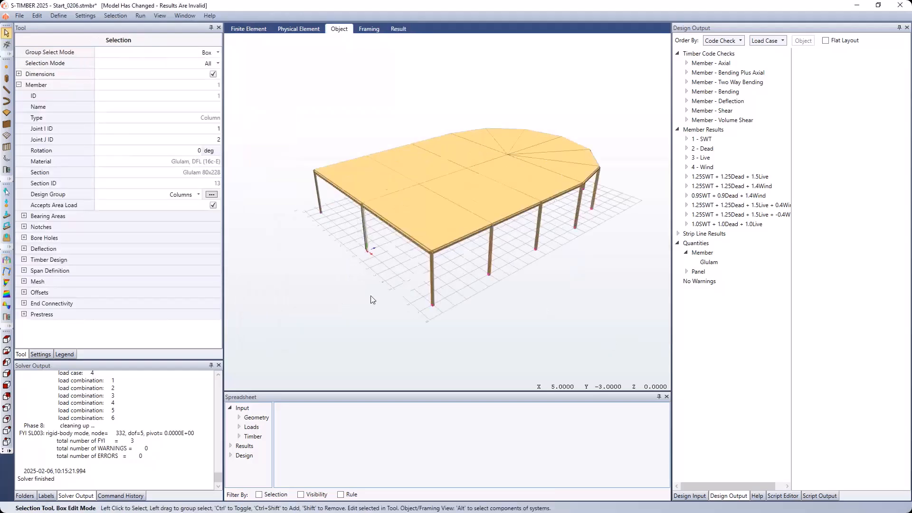
{"action": "mouse_move", "coordinate": [393, 289]}
{"action": "middle_mouse_down"}
{"action": "mouse_move", "coordinate": [377, 287]}
{"action": "mouse_move", "coordinate": [384, 281]}
{"action": "middle_mouse_up"}
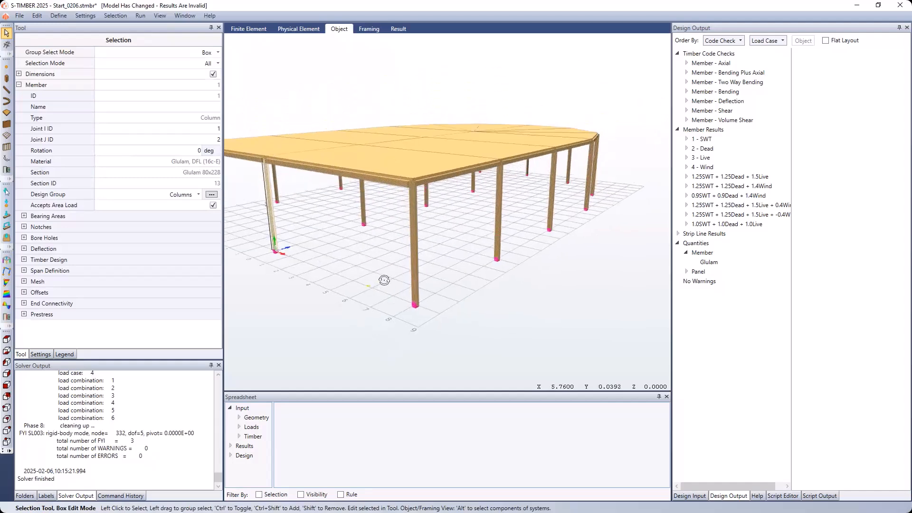
{"action": "left_click", "coordinate": [393, 242]}
{"action": "left_click", "coordinate": [413, 242]}
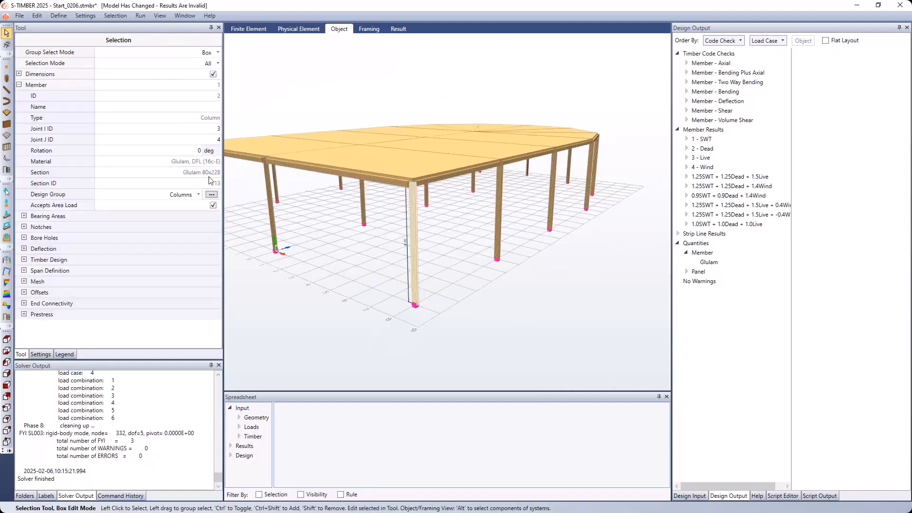
{"action": "left_click", "coordinate": [357, 256]}
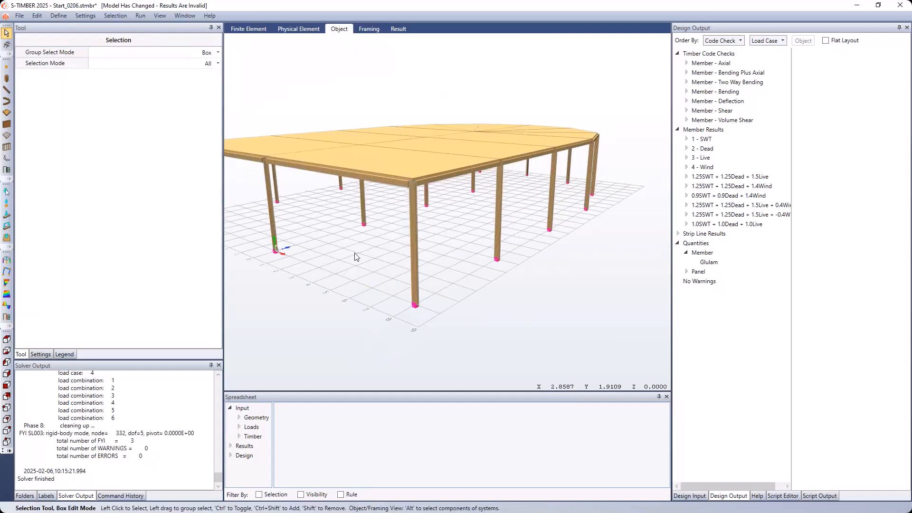
{"action": "scroll", "coordinate": [353, 256], "scroll_direction": "down", "scroll_amount": 1}
{"action": "scroll", "coordinate": [353, 257], "scroll_direction": "down", "scroll_amount": 3}
{"action": "middle_click_drag", "start_coordinate": [355, 257], "coordinate": [385, 248]}
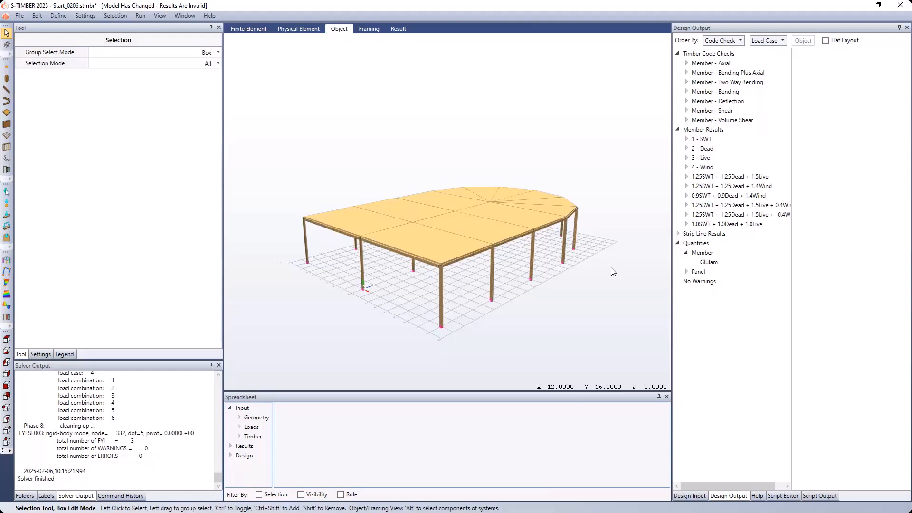
- Rerun the Static - Linear analysis and code check on the model with the updated sections, saving it first
{"action": "left_click", "coordinate": [147, 17]}
{"action": "left_click", "coordinate": [162, 38]}
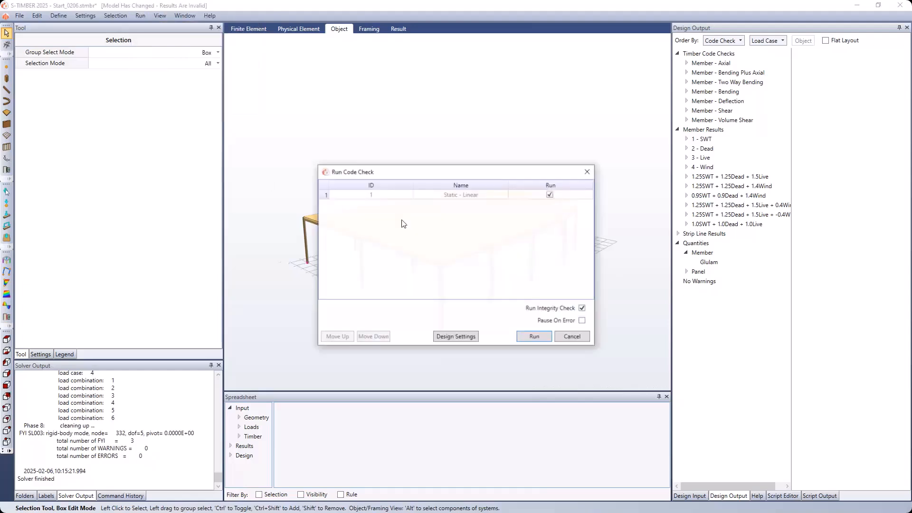
{"action": "left_click", "coordinate": [548, 335]}
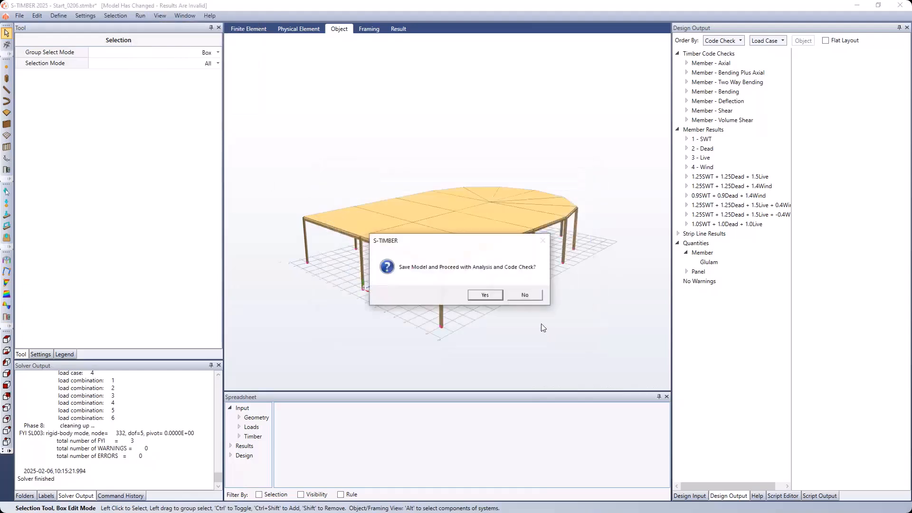
{"action": "left_click", "coordinate": [496, 295]}
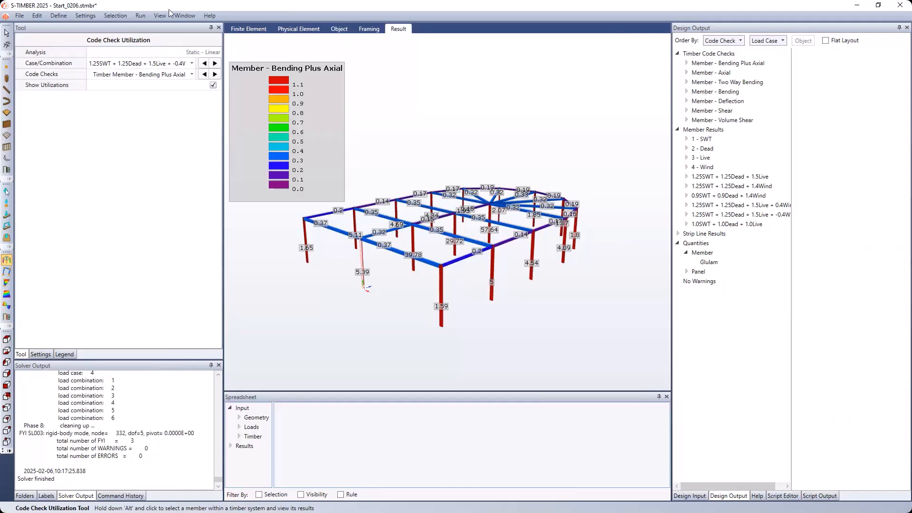
- Run the timber member design for the Columns group only, excluding Longitudinal Beamas and Transverse Beams
{"action": "left_click", "coordinate": [141, 15]}
{"action": "mouse_move", "coordinate": [169, 59]}
{"action": "mouse_move", "coordinate": [317, 76]}
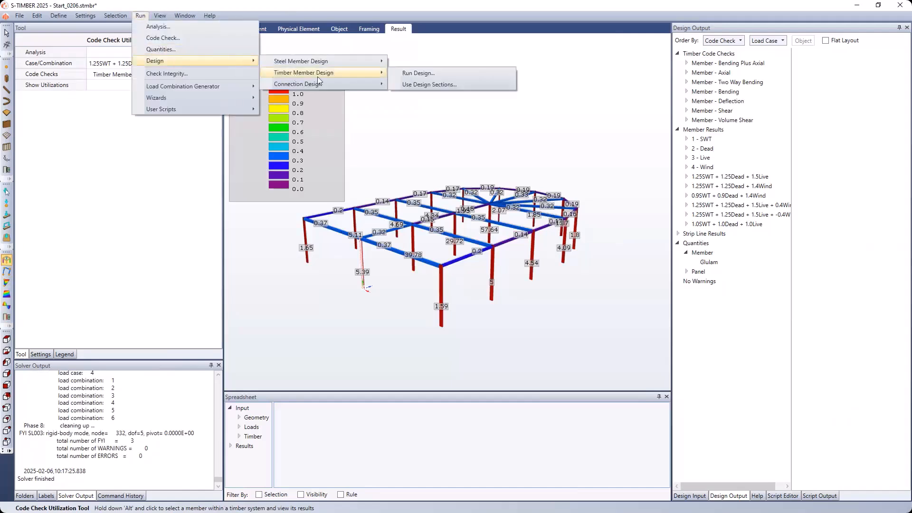
{"action": "left_click", "coordinate": [420, 74]}
{"action": "left_click", "coordinate": [577, 204]}
{"action": "mouse_move", "coordinate": [542, 175]}
{"action": "left_mouse_down"}
{"action": "mouse_move", "coordinate": [535, 263]}
{"action": "mouse_move", "coordinate": [527, 175]}
{"action": "left_mouse_up"}
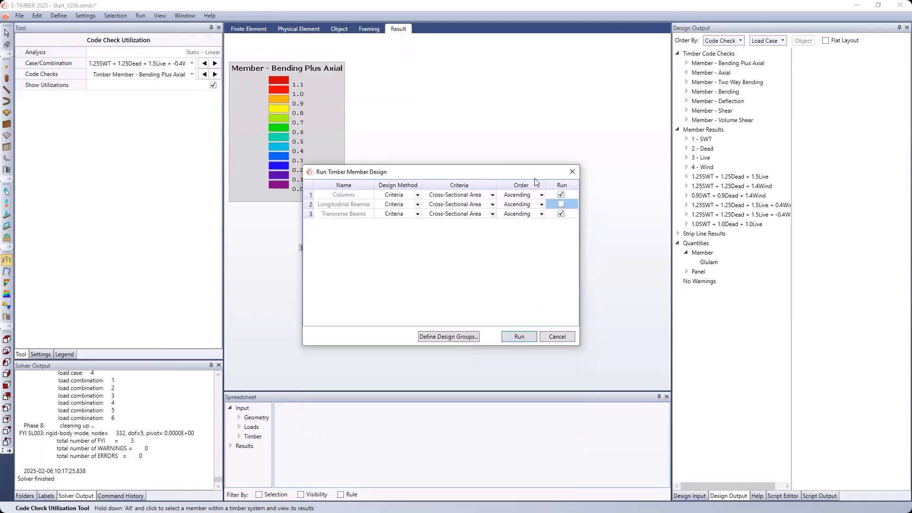
{"action": "left_click", "coordinate": [561, 214]}
{"action": "left_click", "coordinate": [561, 214]}
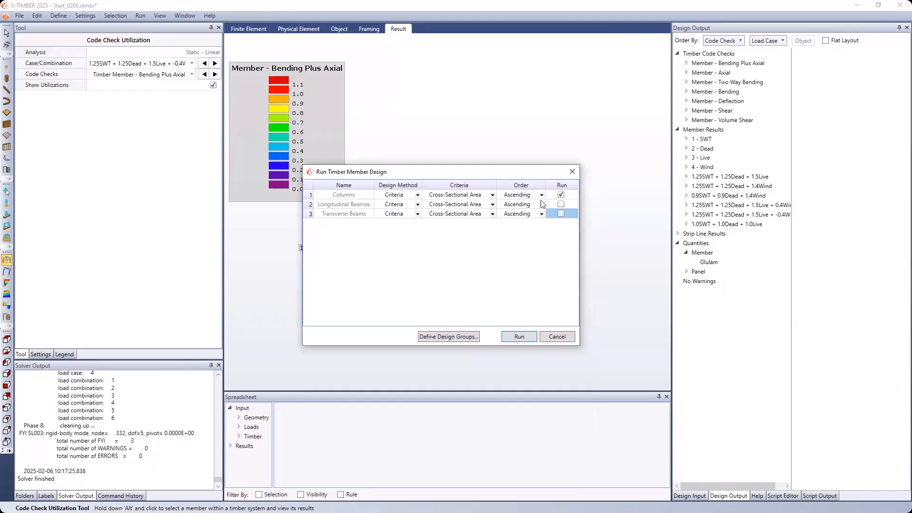
{"action": "left_click", "coordinate": [515, 337]}
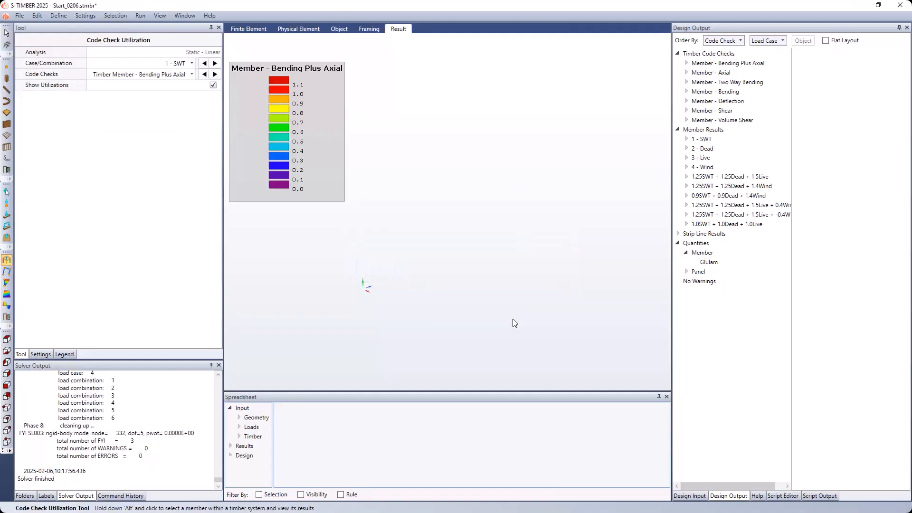
- Override the Columns design section with Glulam 215x266 and apply it to the model
{"action": "left_click", "coordinate": [140, 16]}
{"action": "mouse_move", "coordinate": [160, 66]}
{"action": "mouse_move", "coordinate": [335, 73]}
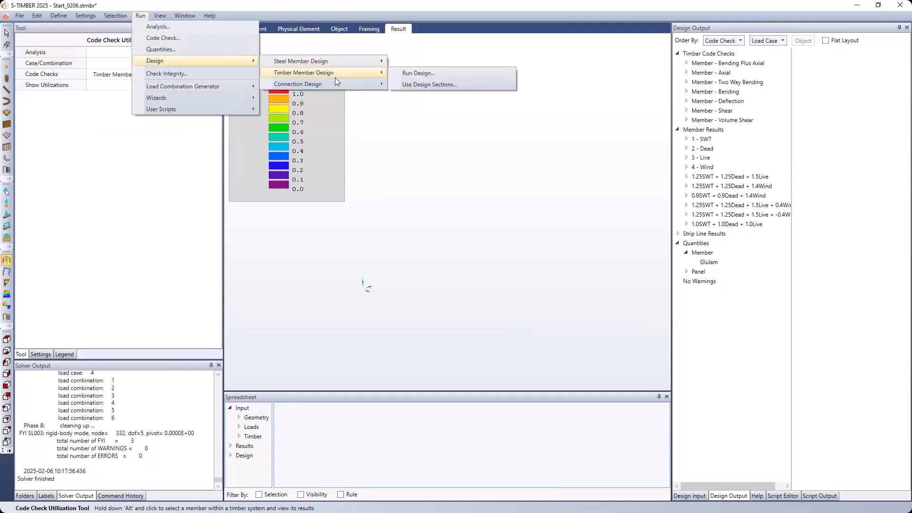
{"action": "left_click", "coordinate": [434, 83]}
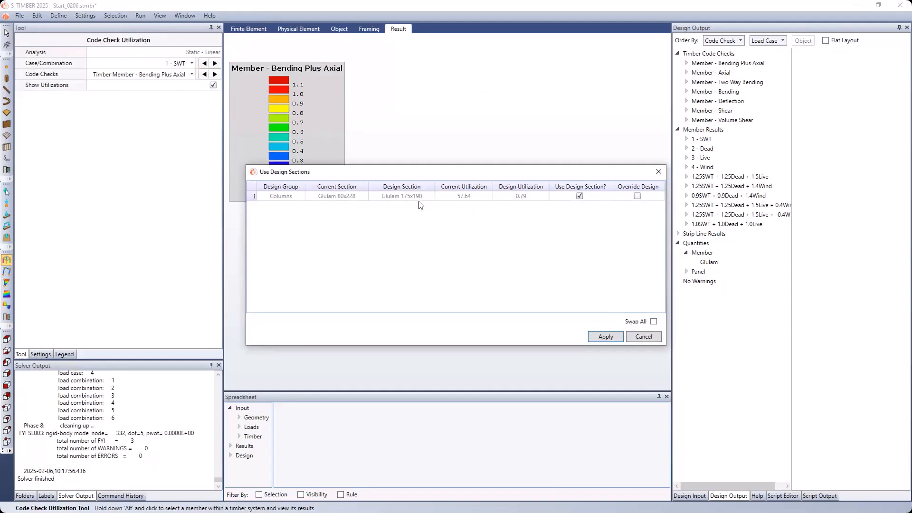
{"action": "left_click", "coordinate": [638, 197]}
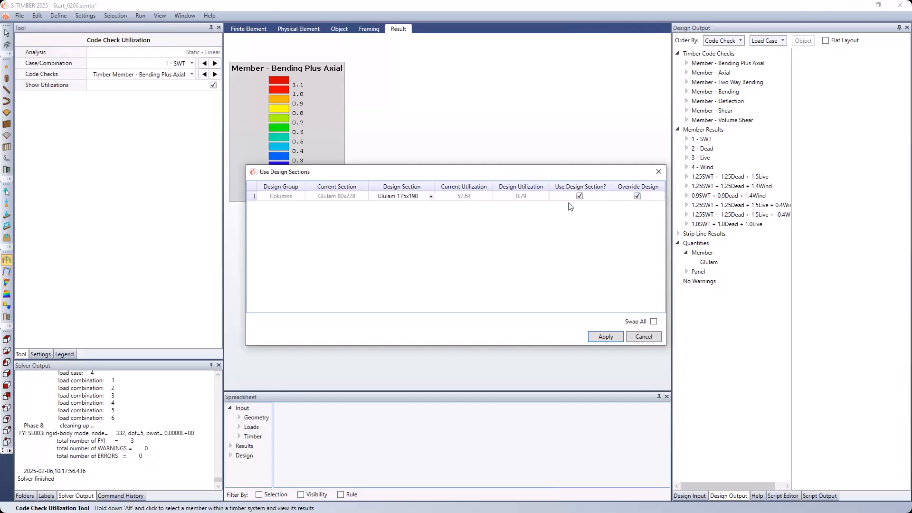
{"action": "left_click", "coordinate": [431, 196]}
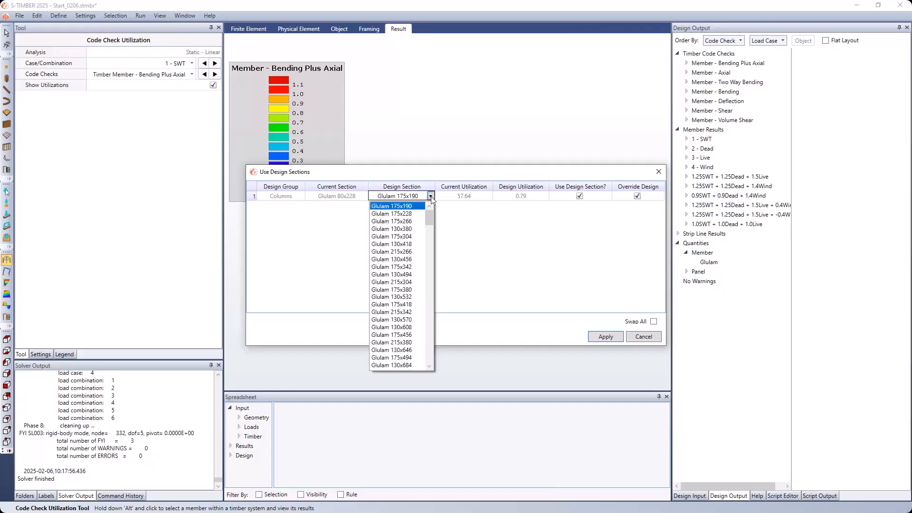
{"action": "left_click", "coordinate": [410, 252]}
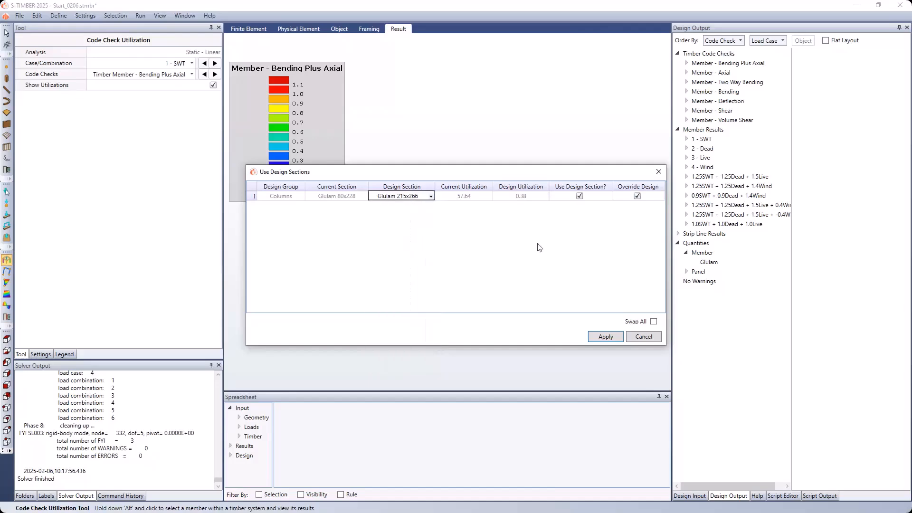
{"action": "left_click", "coordinate": [606, 337]}
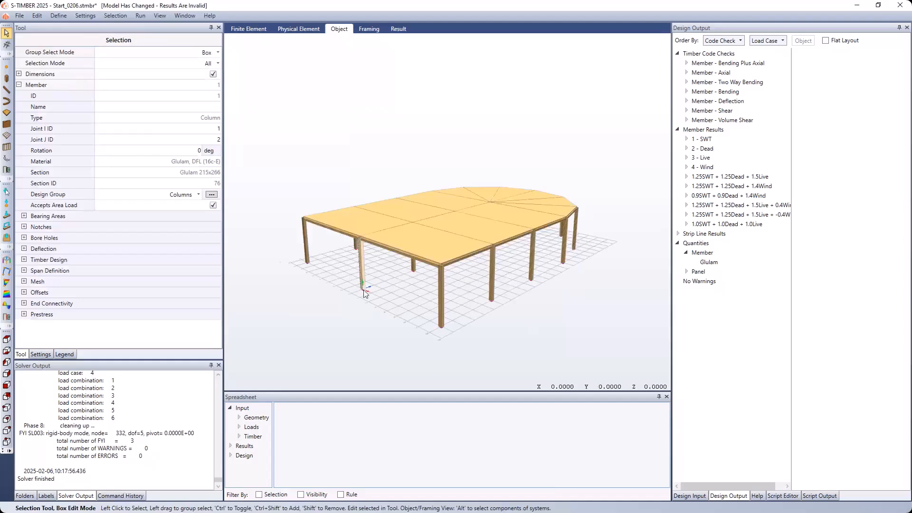
- Clear the column selection and rerun the analysis and code check, saving the model and discarding the invalid results
{"action": "left_click", "coordinate": [364, 291]}
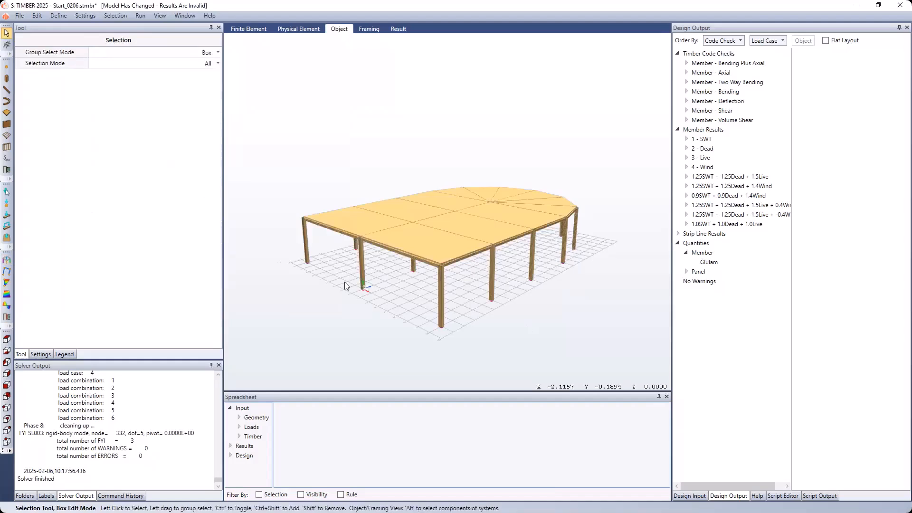
{"action": "left_click", "coordinate": [141, 15]}
{"action": "left_click", "coordinate": [163, 38]}
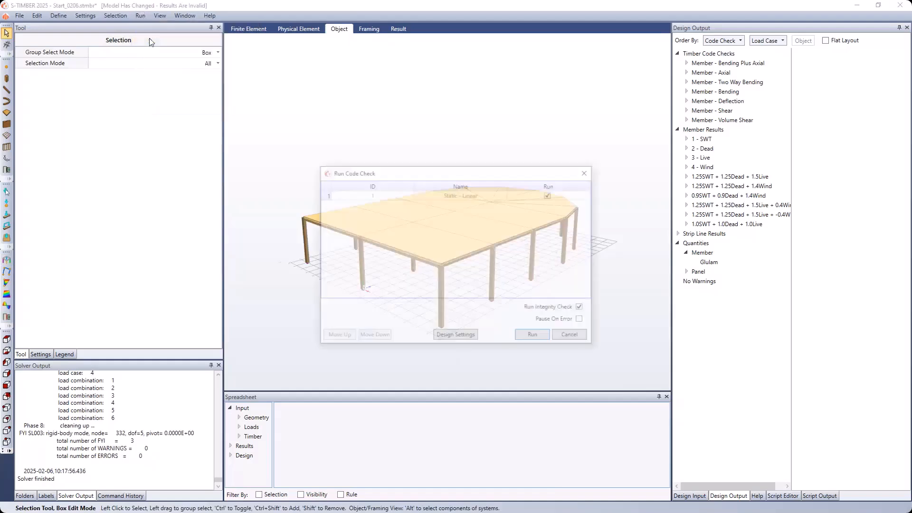
{"action": "left_click", "coordinate": [544, 341]}
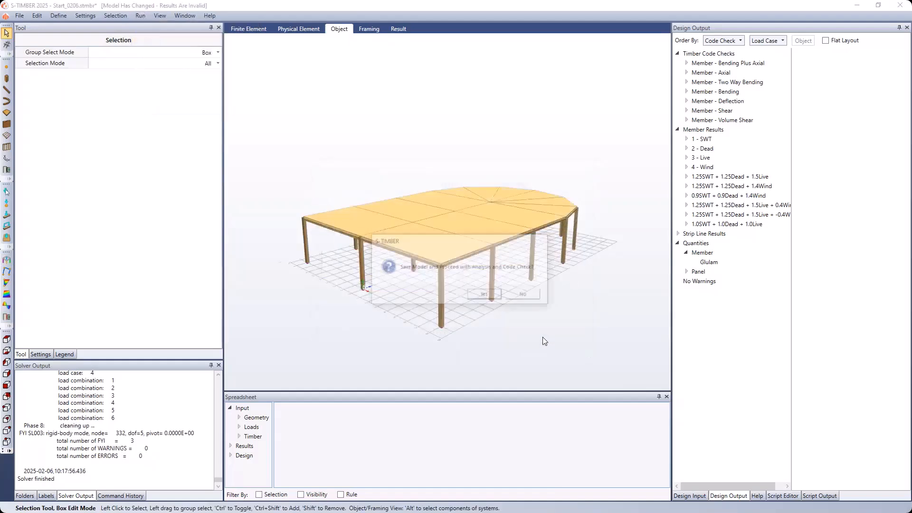
{"action": "left_click", "coordinate": [486, 295]}
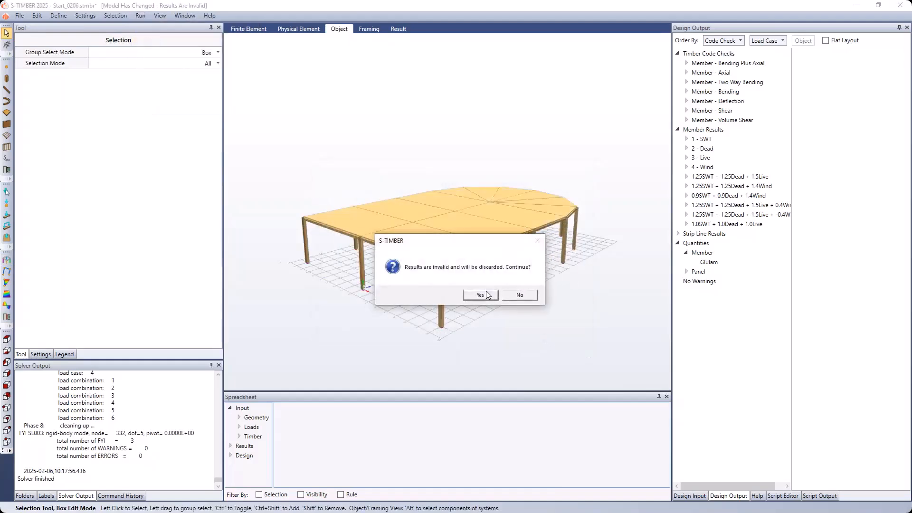
{"action": "left_click", "coordinate": [481, 294]}
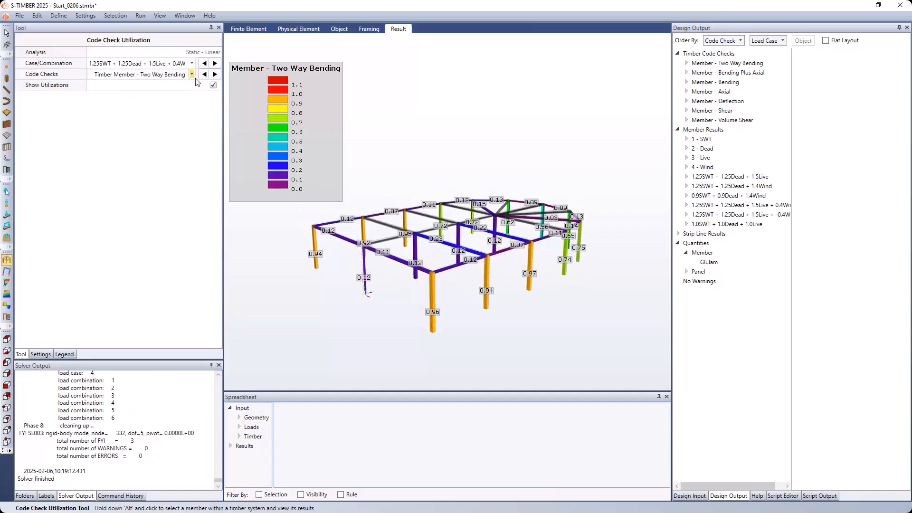
- Review the Two Way Bending utilizations on the frame and the overall Timber Code Checks summary table
{"action": "middle_click_drag", "start_coordinate": [469, 267], "coordinate": [445, 256]}
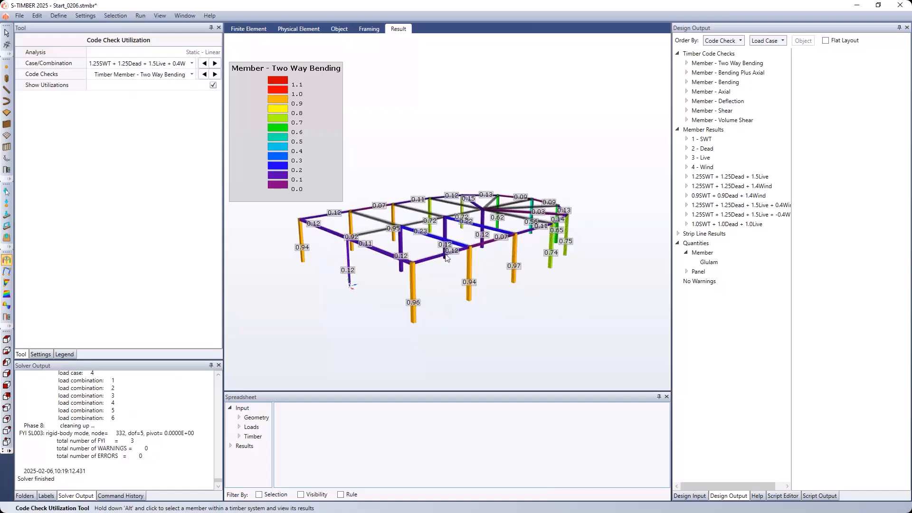
{"action": "middle_click_drag", "start_coordinate": [446, 255], "coordinate": [440, 261]}
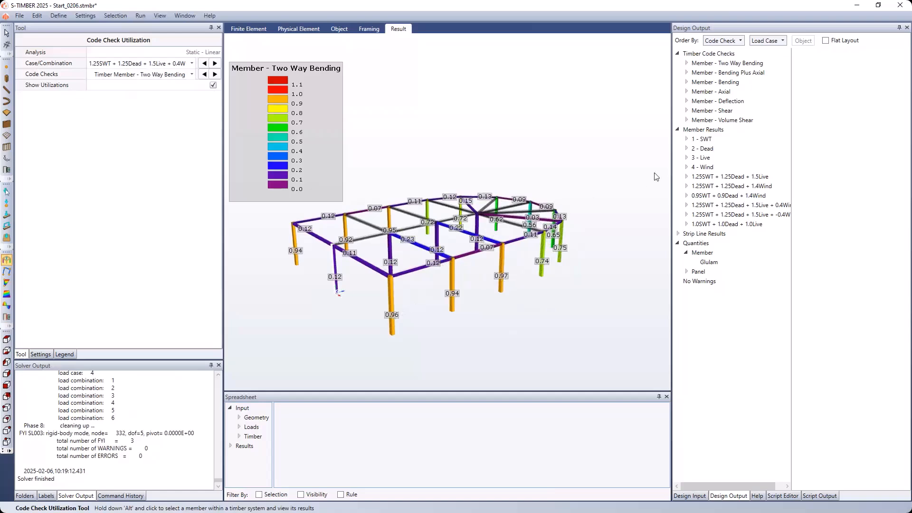
{"action": "left_click_drag", "start_coordinate": [672, 168], "coordinate": [497, 188]}
{"action": "left_click", "coordinate": [546, 55]}
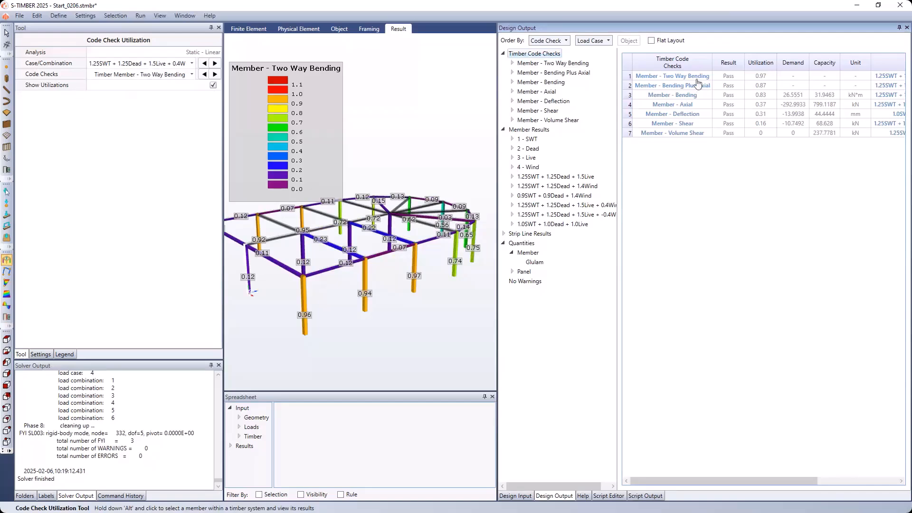
- Examine the material quantities summary and the Glulam member breakdown, then look over the frame's utilizations
{"action": "left_click", "coordinate": [528, 245]}
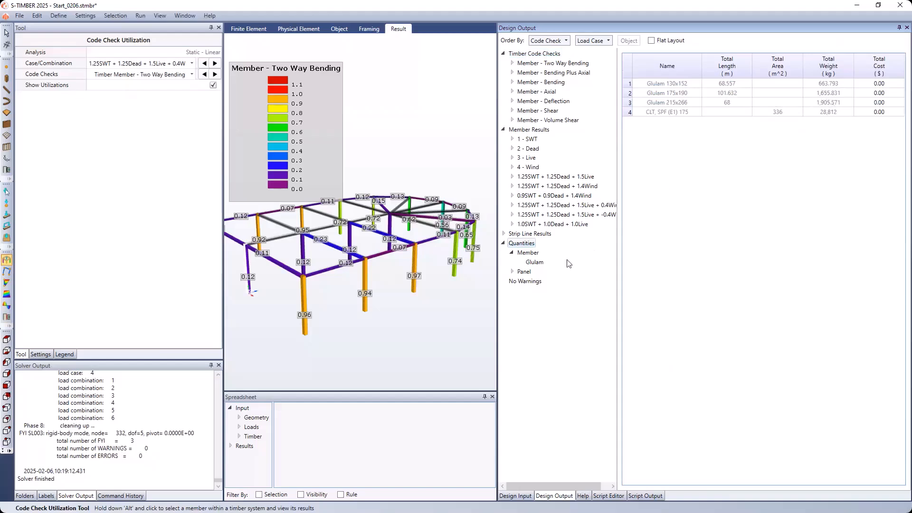
{"action": "left_click", "coordinate": [535, 262]}
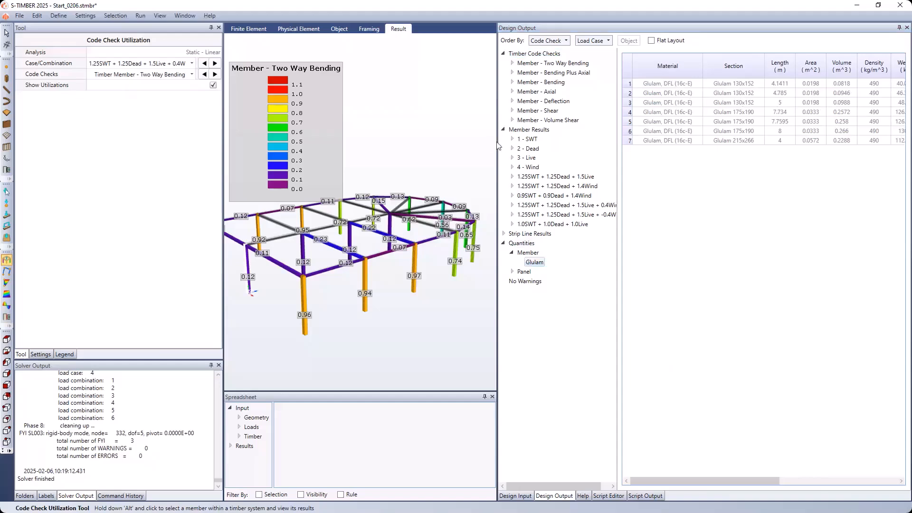
{"action": "left_click_drag", "start_coordinate": [497, 142], "coordinate": [403, 142]}
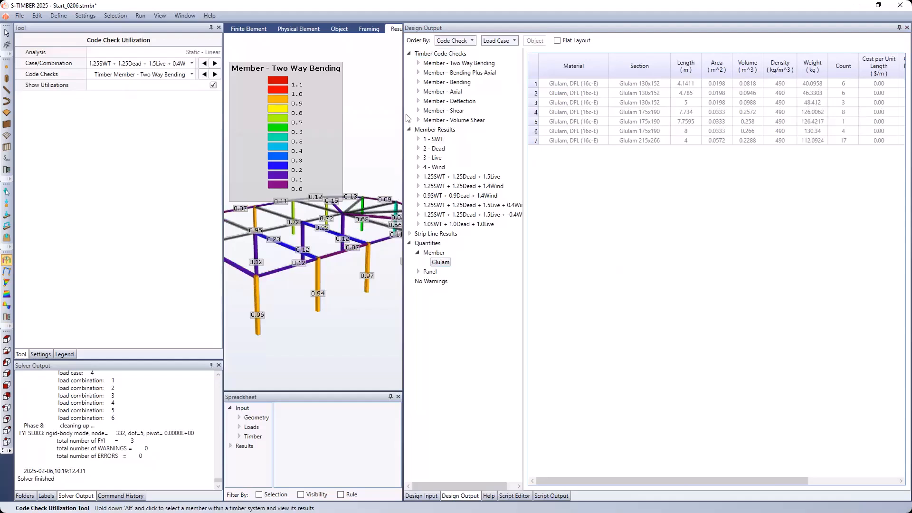
{"action": "left_click_drag", "start_coordinate": [403, 110], "coordinate": [647, 107]}
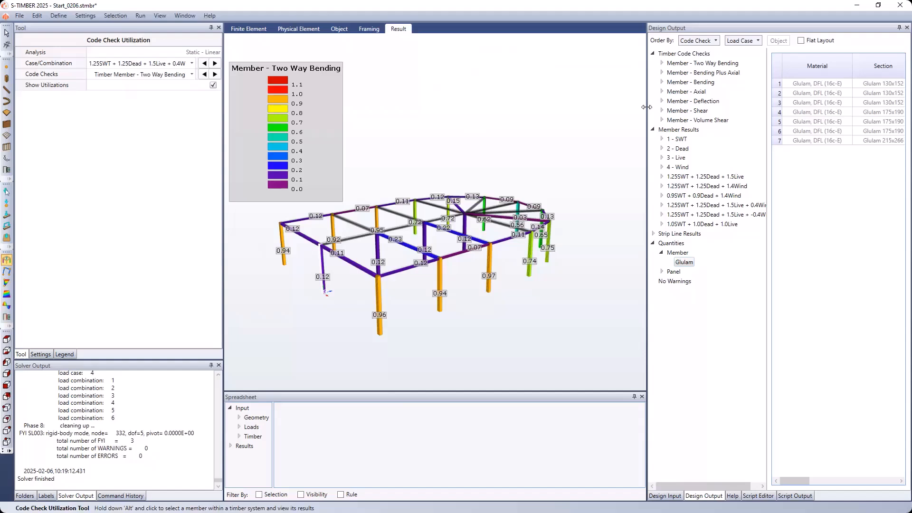
{"action": "middle_click_drag", "start_coordinate": [396, 233], "coordinate": [420, 229]}
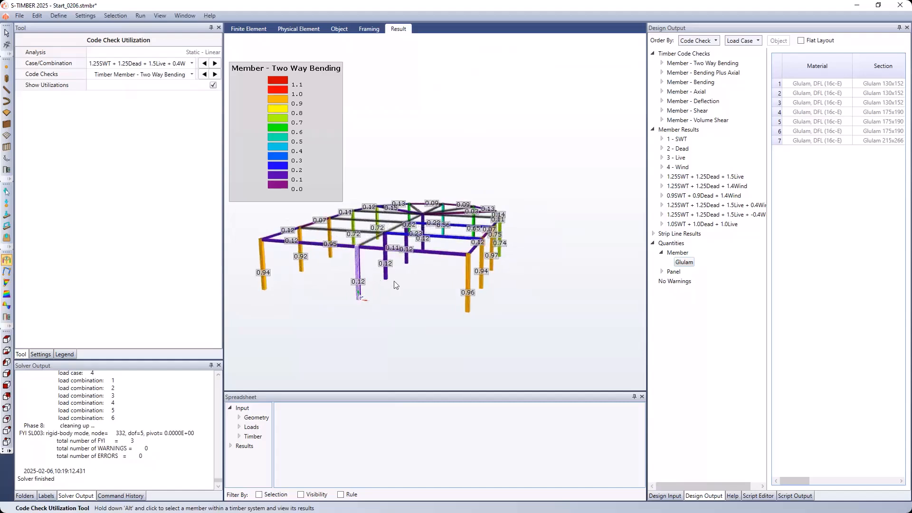
{"action": "middle_click_drag", "start_coordinate": [396, 299], "coordinate": [422, 267]}
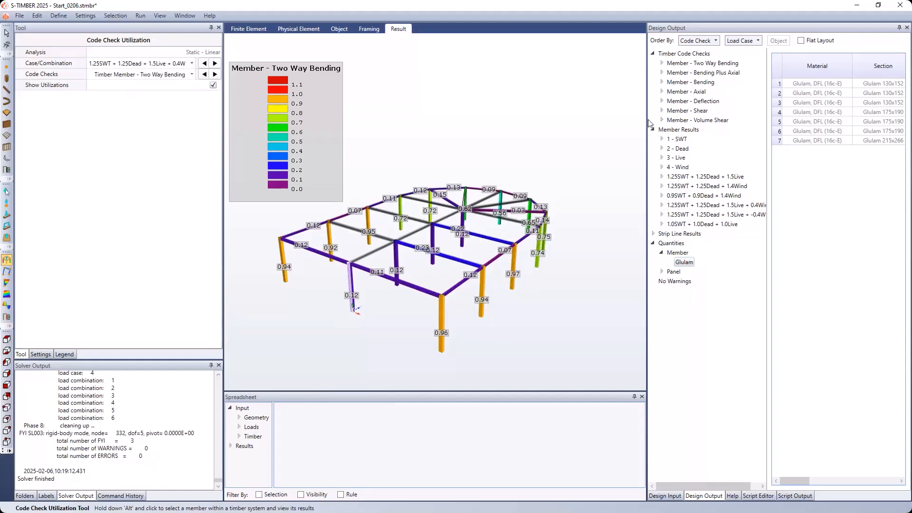
- Examine the Two Way Bending check details of Member 6 under 1.25SWT + 1.25Dead + 1.5Live + 0.4Wind, then collapse that check
{"action": "left_click_drag", "start_coordinate": [648, 122], "coordinate": [451, 160]}
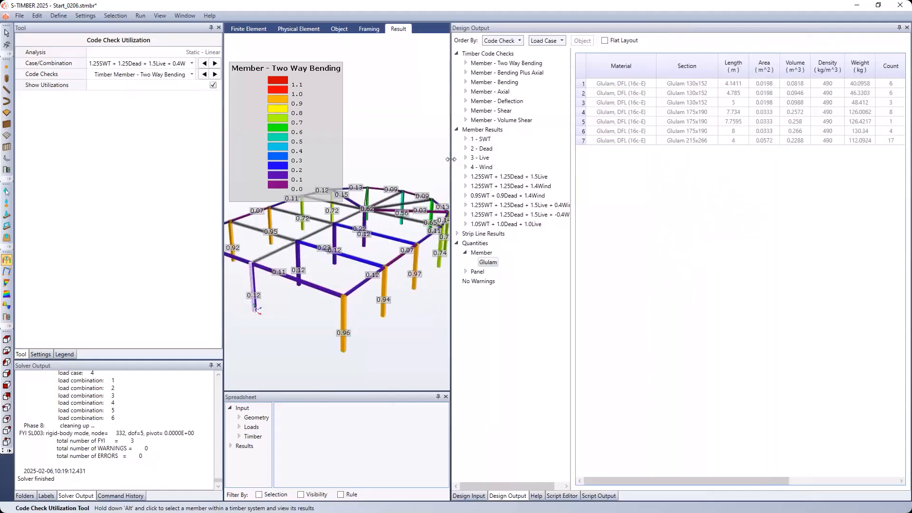
{"action": "left_click", "coordinate": [466, 63]}
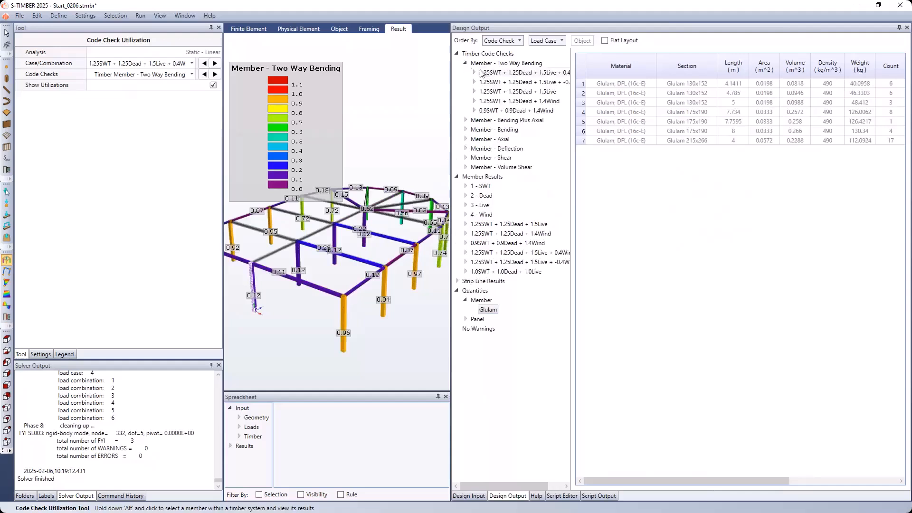
{"action": "left_click", "coordinate": [473, 73]}
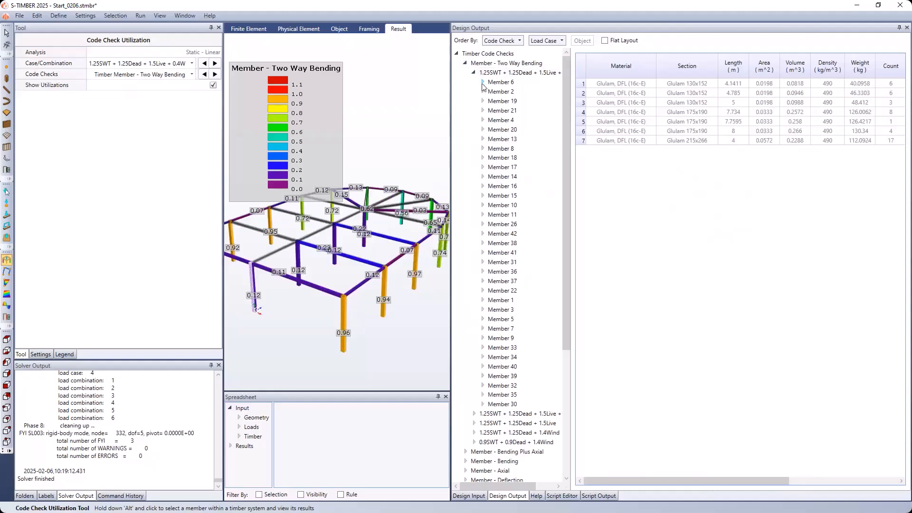
{"action": "left_click", "coordinate": [482, 82]}
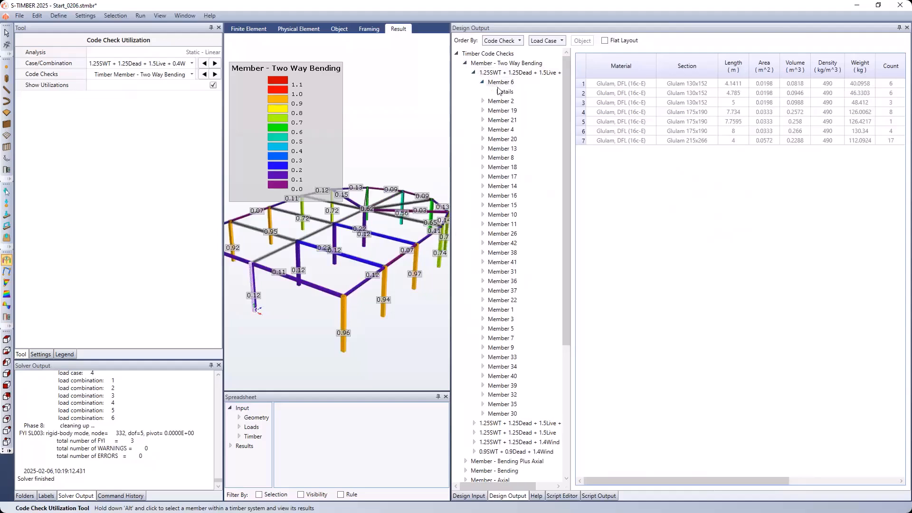
{"action": "left_click", "coordinate": [504, 91]}
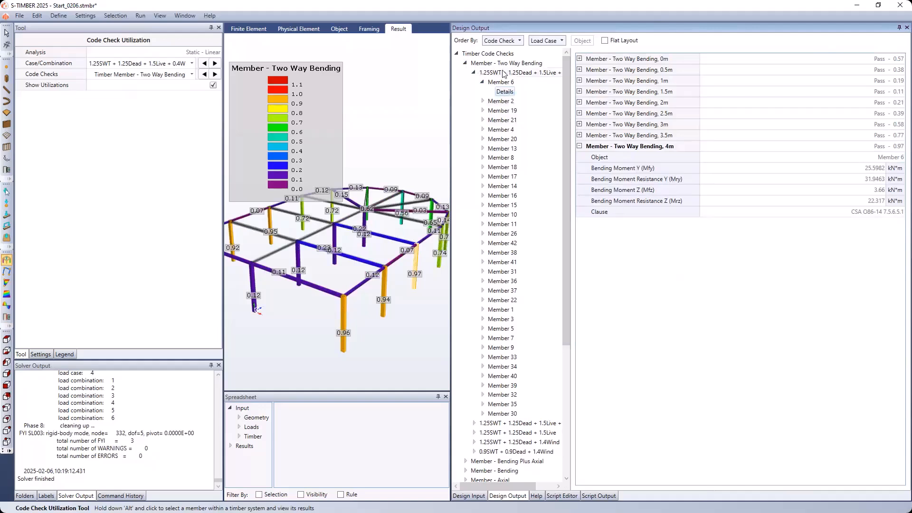
{"action": "left_click", "coordinate": [465, 63]}
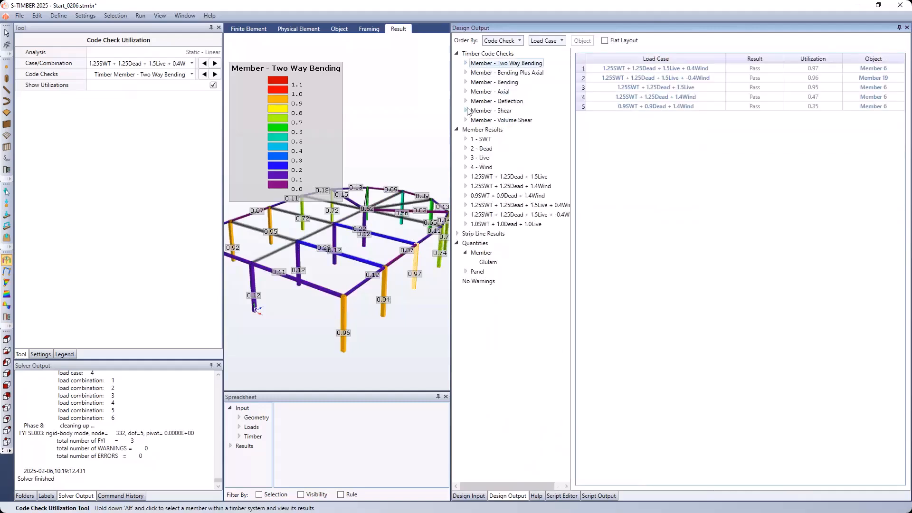
- Examine the Bending check details of Member 4 at Y 4m, expanding its demand, capacity and factored strength
{"action": "left_click", "coordinate": [466, 82]}
{"action": "left_click", "coordinate": [474, 91]}
{"action": "left_click", "coordinate": [482, 101]}
{"action": "left_click", "coordinate": [500, 111]}
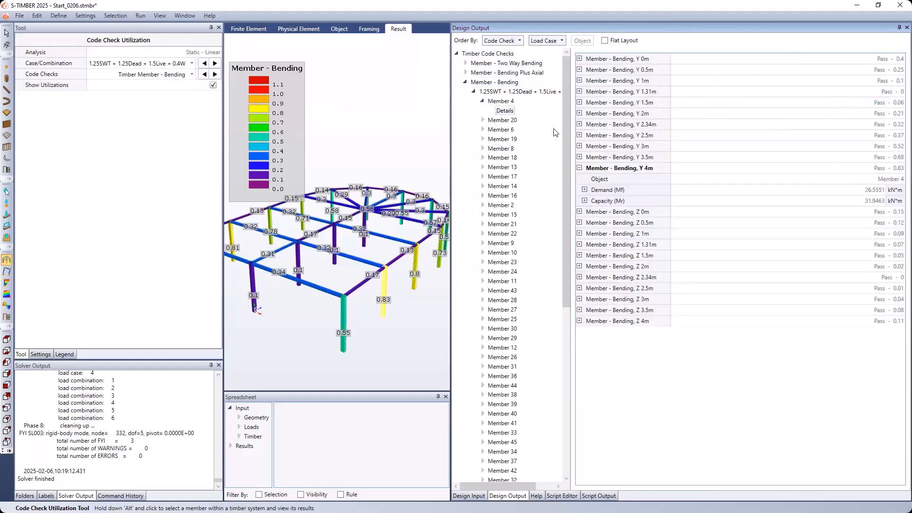
{"action": "left_click", "coordinate": [585, 190]}
{"action": "left_click", "coordinate": [585, 211]}
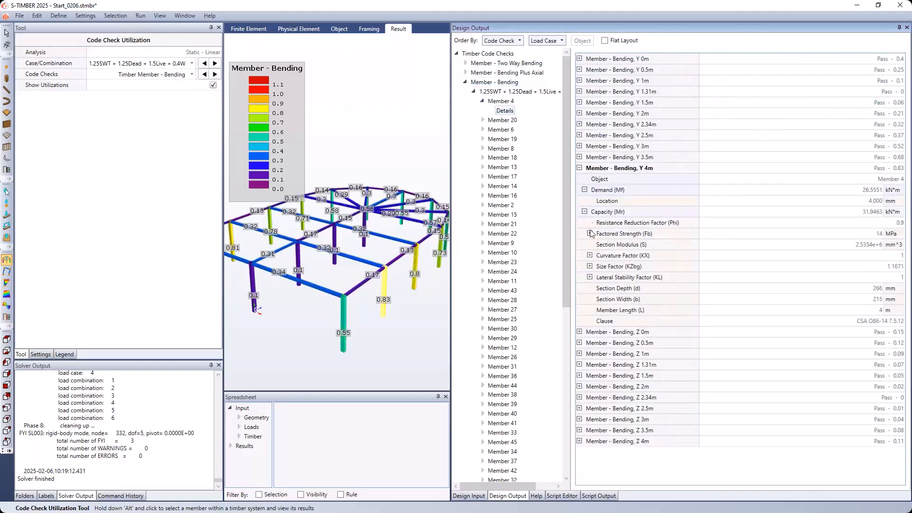
{"action": "left_click", "coordinate": [590, 234]}
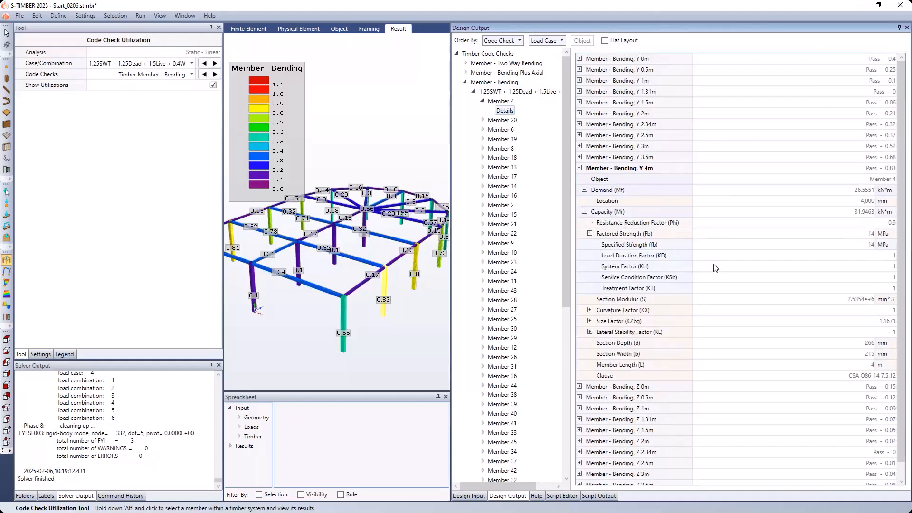